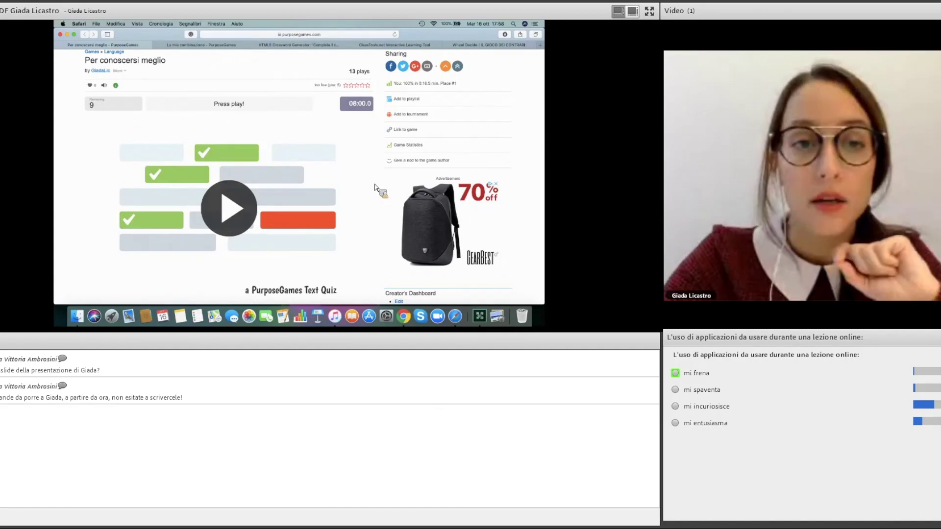
Step: Start the Per conoscersi meglio quiz and match the correct answers to the home, name and age questions
scroll(376, 188, up, 2)
scroll(338, 173, down, 2)
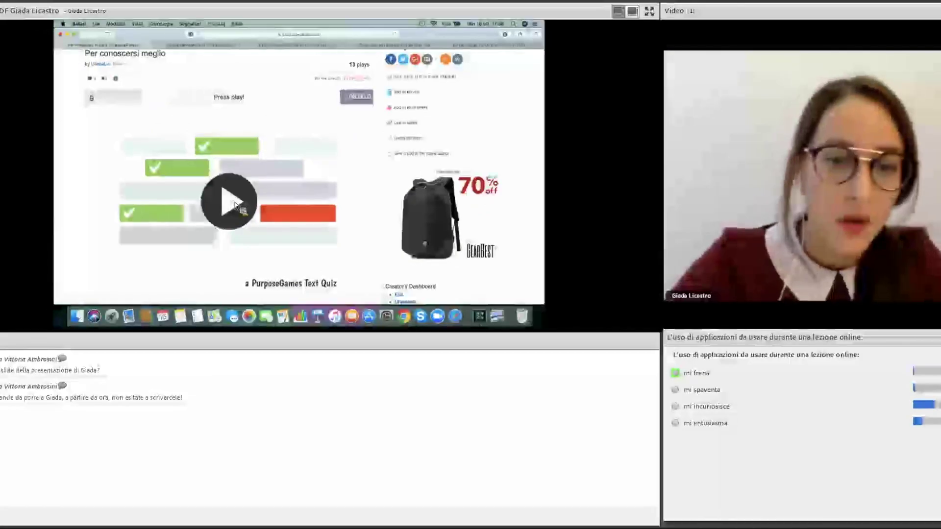
click(236, 205)
scroll(347, 147, up, 2)
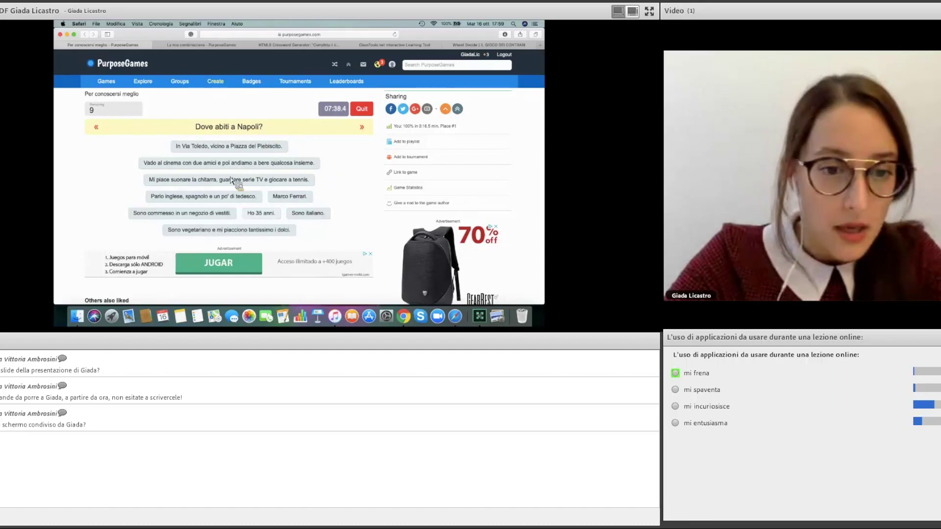
click(233, 149)
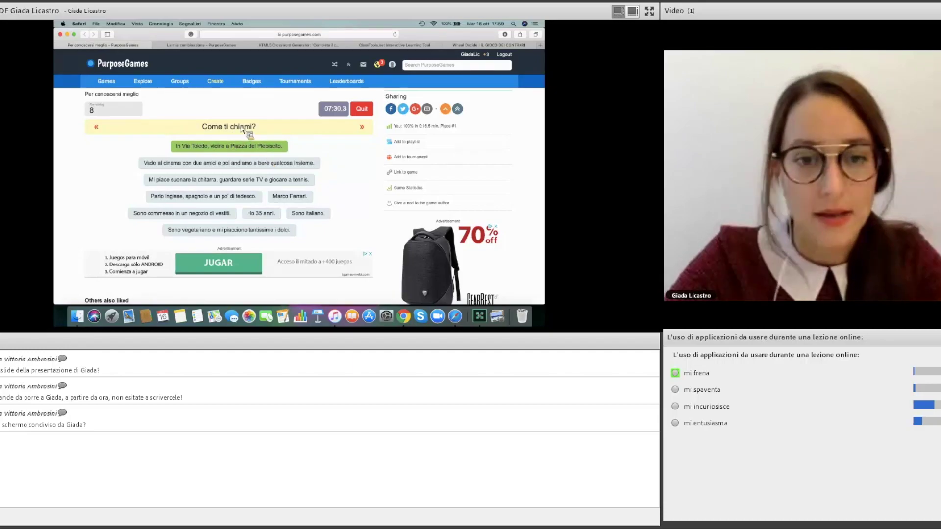
click(282, 198)
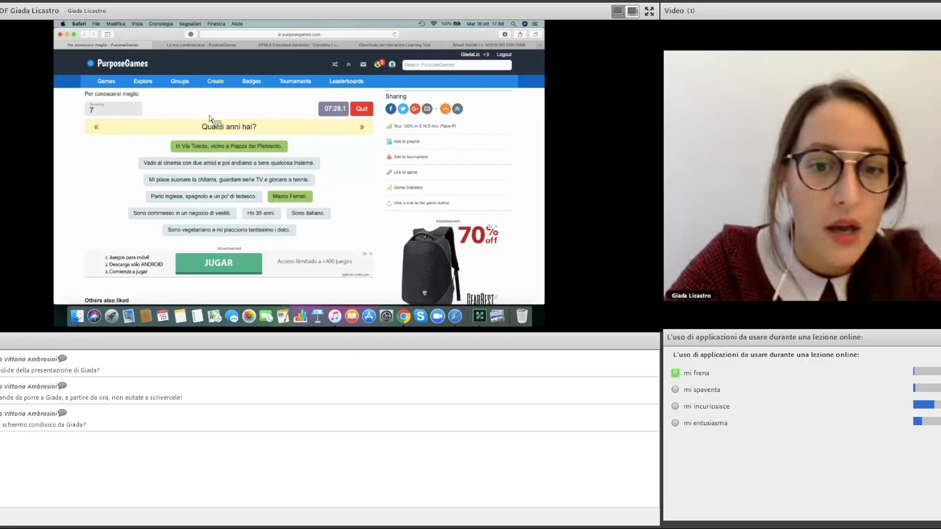
click(263, 216)
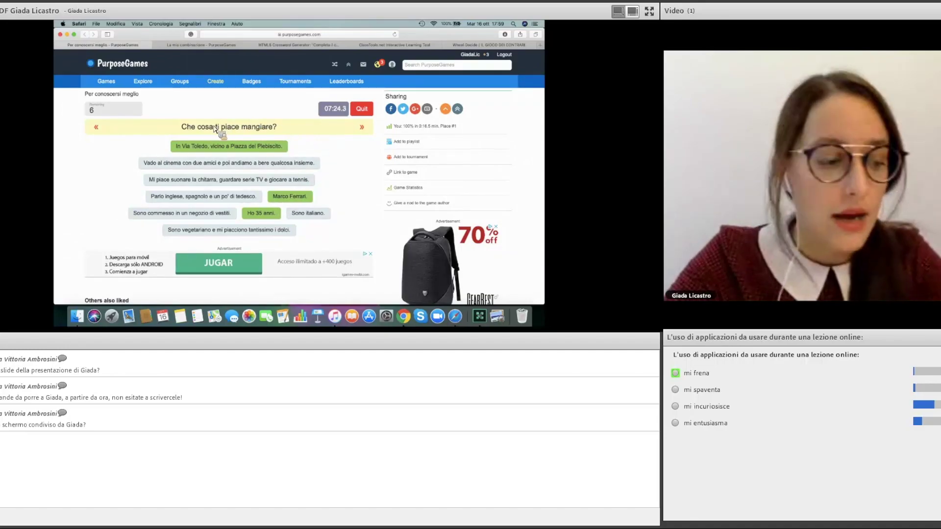
Step: Skip ahead to the question "Di dove sei?", try several wrong answers, and settle it with "Sono italiano."
click(365, 129)
click(365, 129)
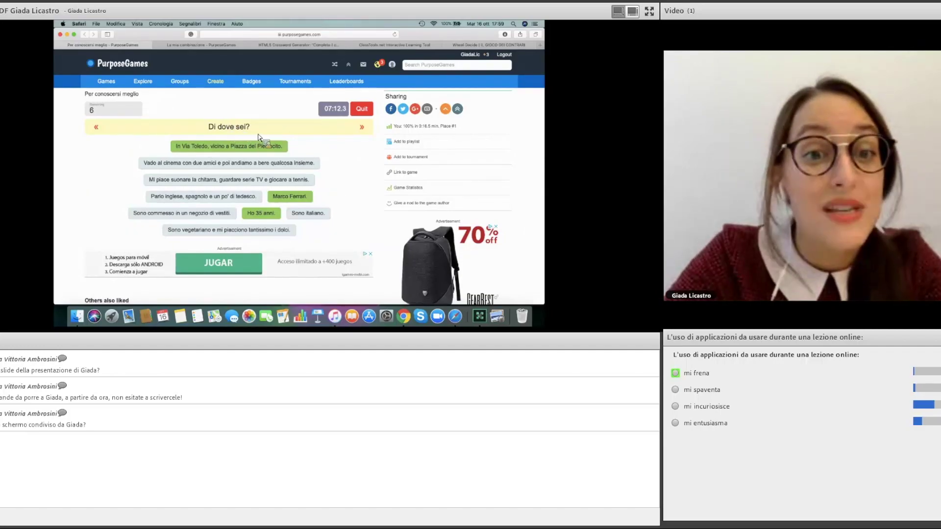
click(189, 180)
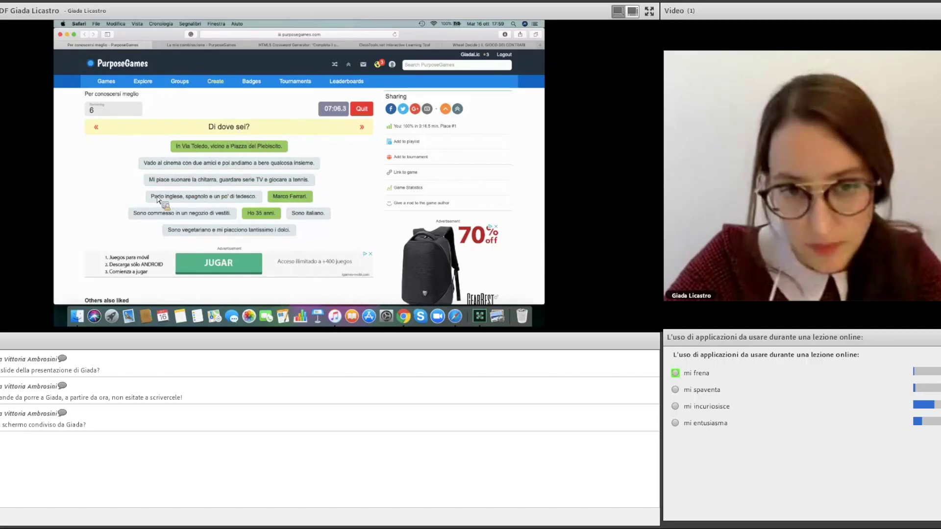
click(216, 197)
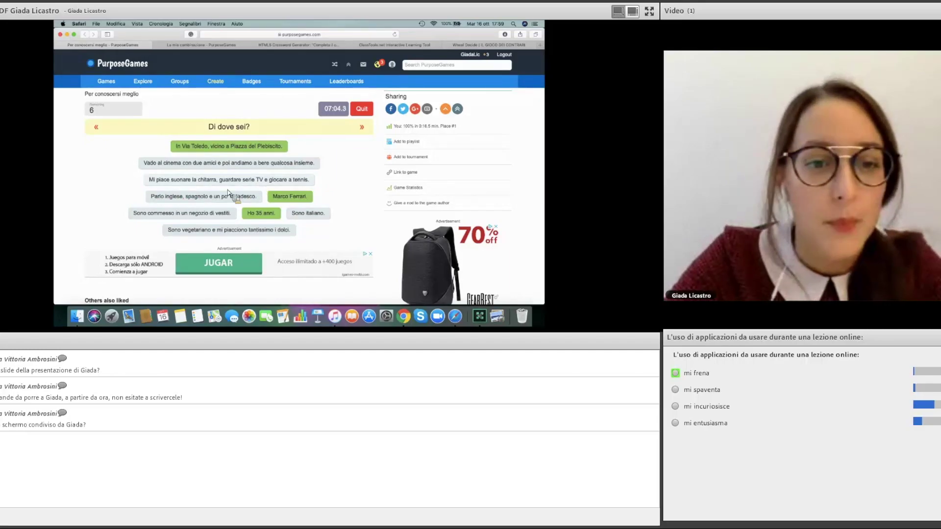
click(141, 216)
click(142, 218)
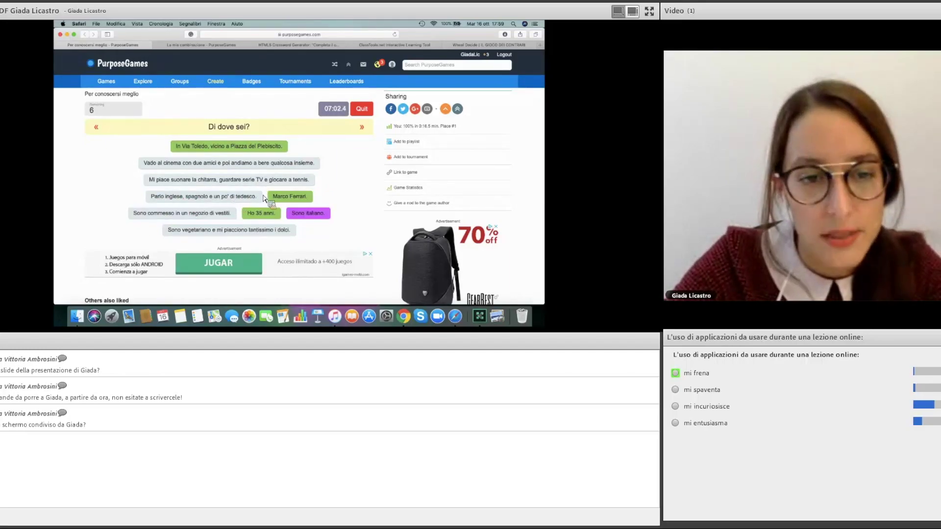
click(317, 214)
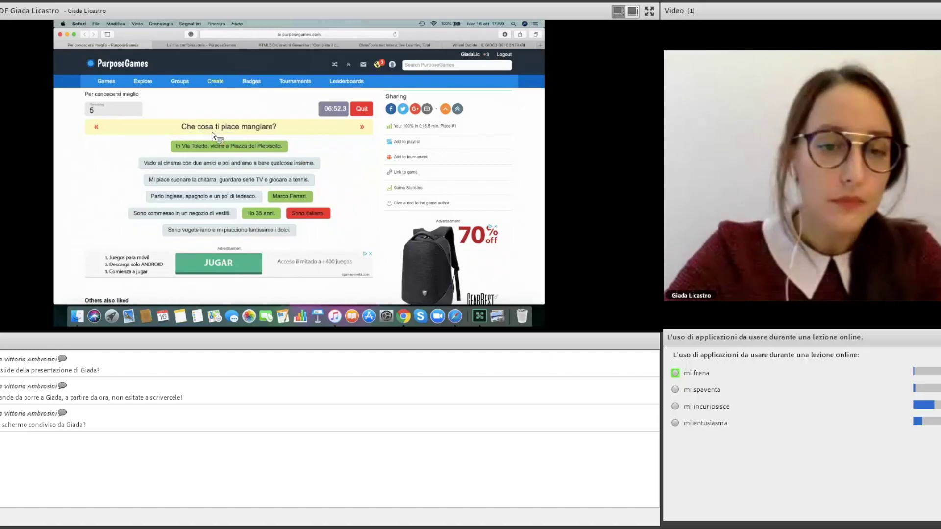
Step: Match the remaining quiz questions on food, languages, job, after-lesson plans and hobbies to their answers, and close the results
click(189, 230)
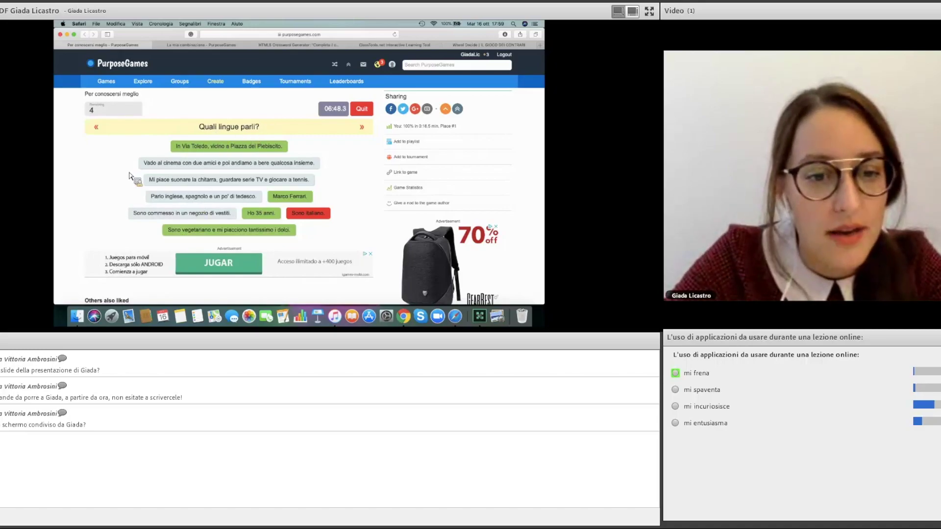
click(173, 196)
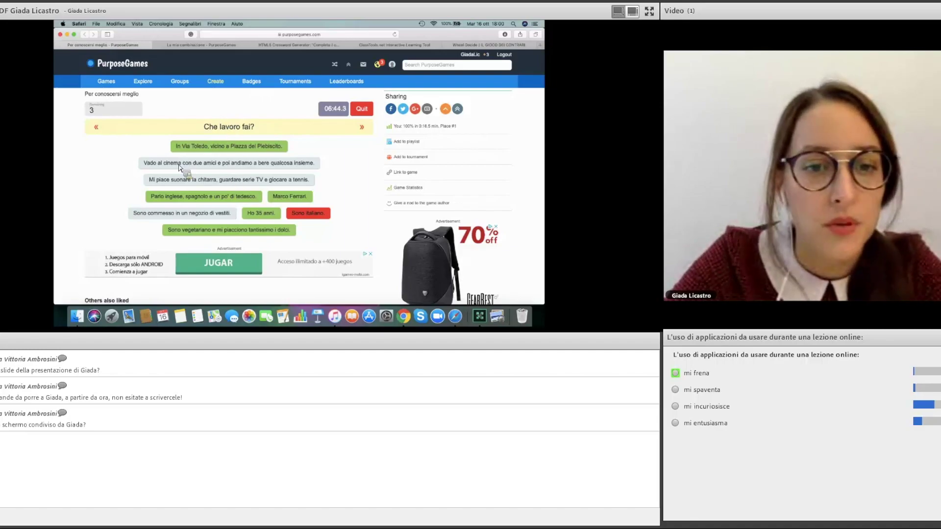
click(169, 214)
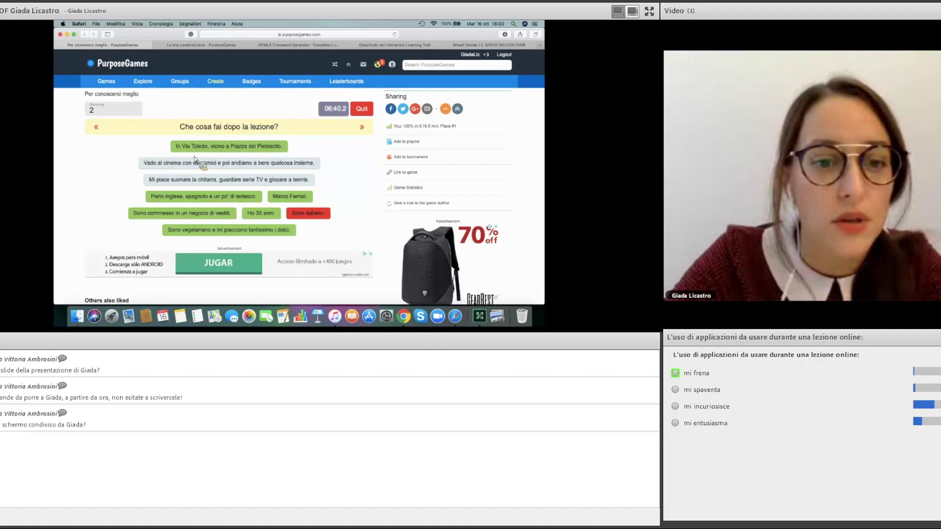
click(246, 163)
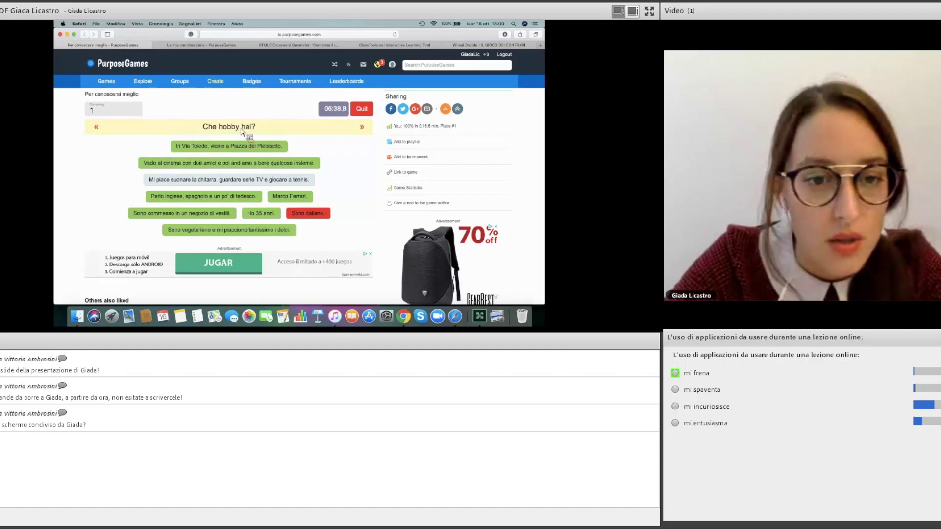
click(230, 181)
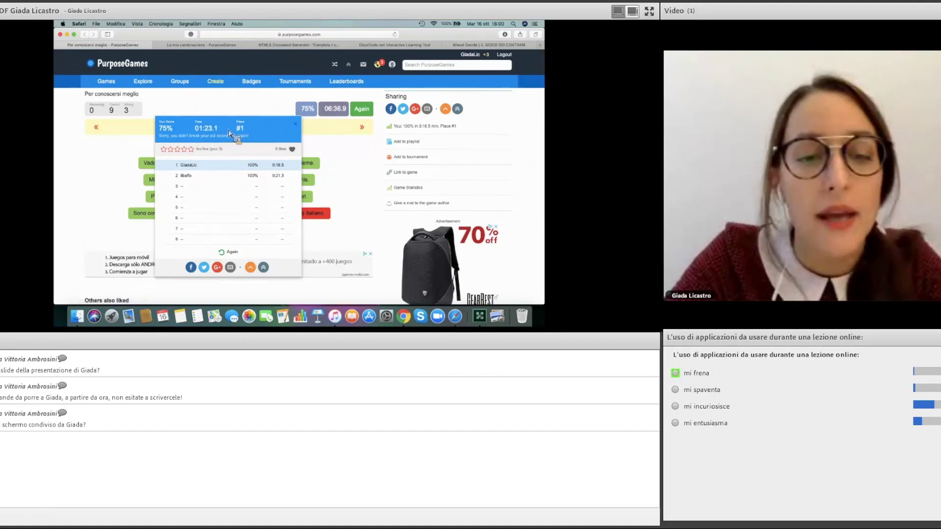
click(296, 125)
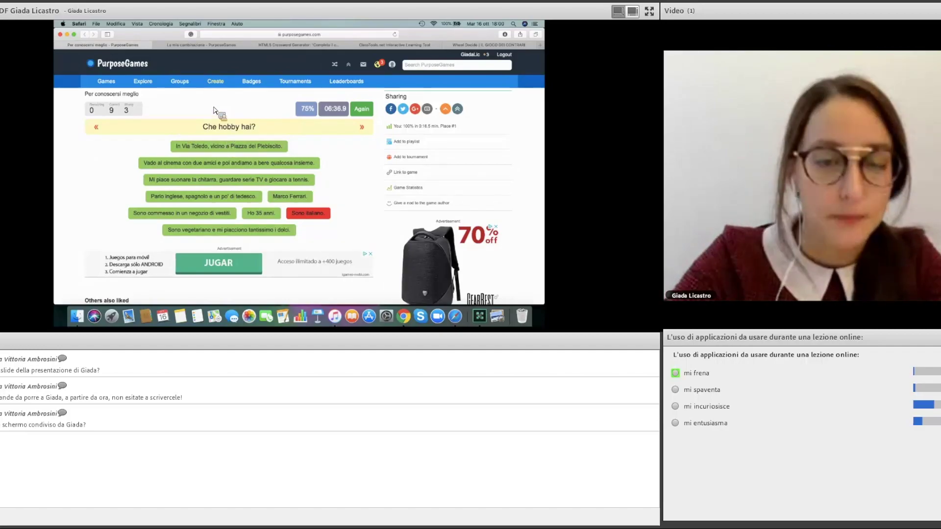
Step: Create a new text quiz titled "Lessico del lavoro" in the Language category
mouse_move(219, 86)
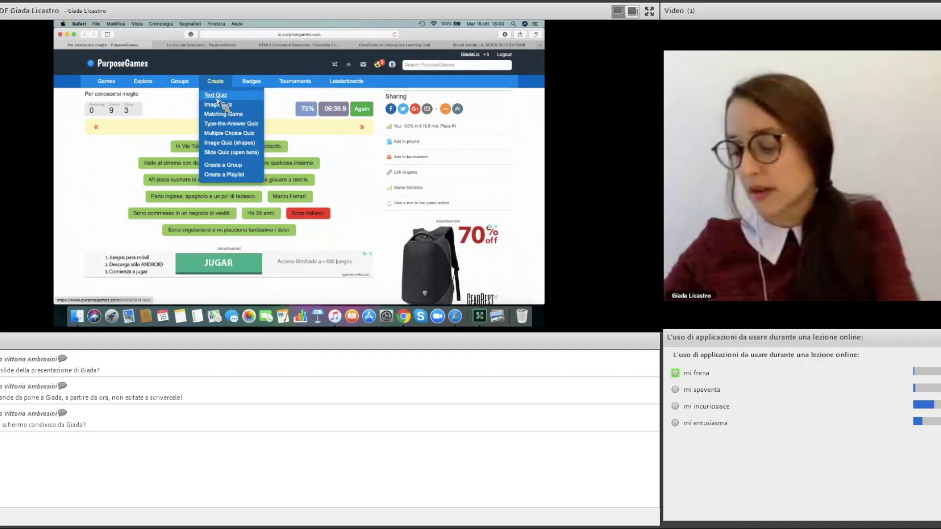
click(216, 95)
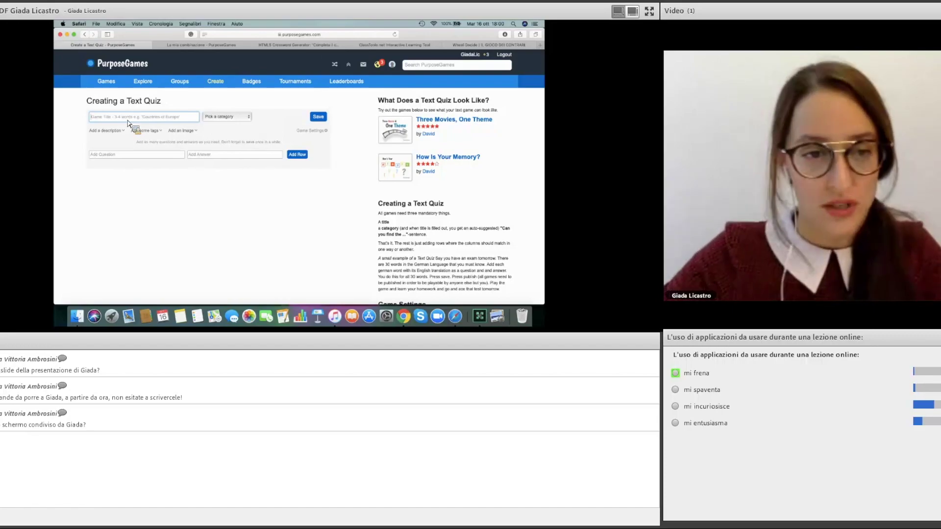
text(Lessico del lavoro)
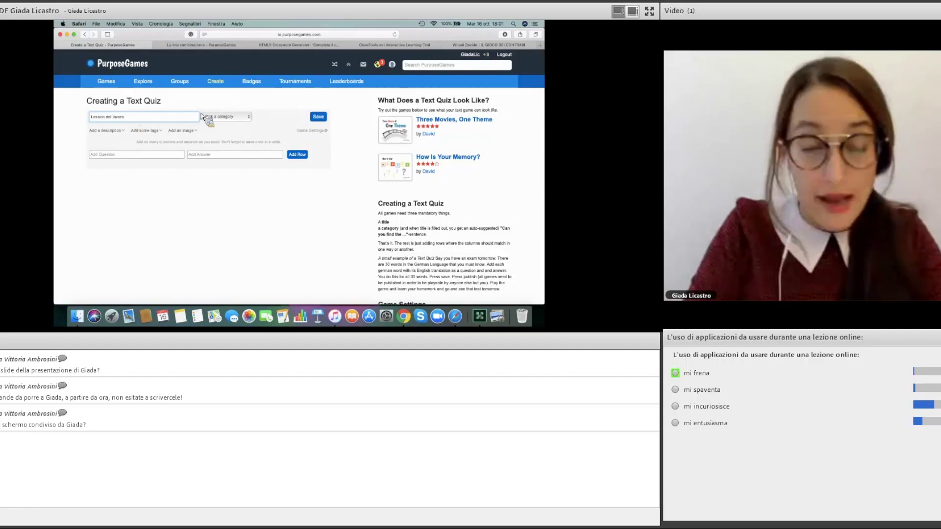
click(247, 117)
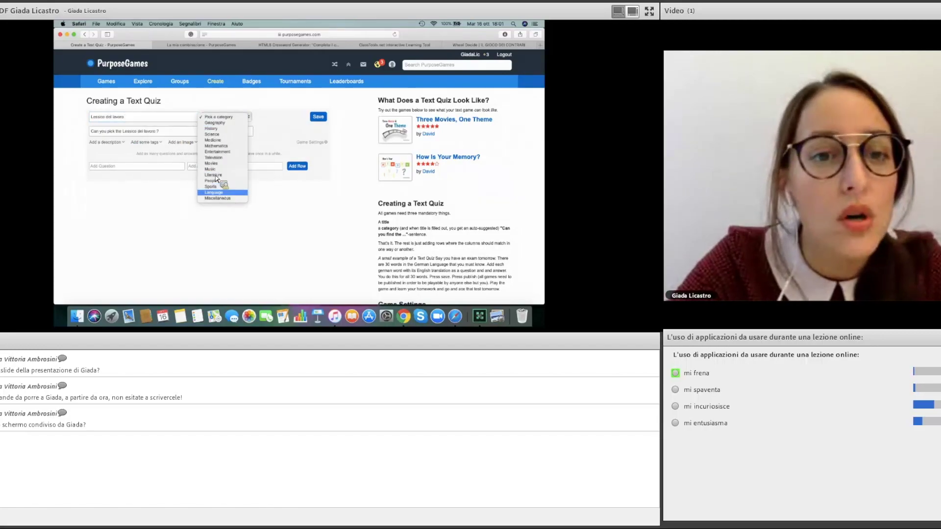
click(215, 193)
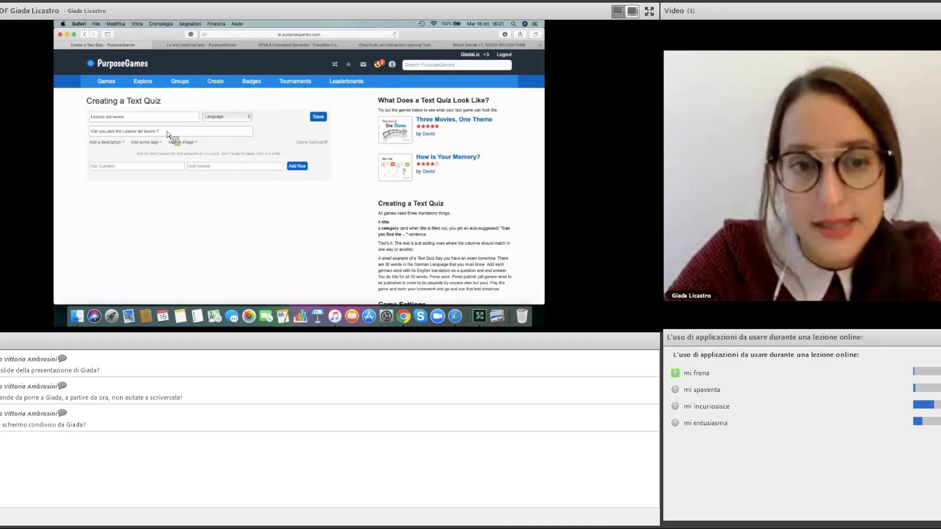
Step: Replace the quiz's suggested prompt sentence with "A quale competenza si riferisce ciascuna descrizione?"
drag(167, 134, 94, 133)
key(BackSpace)
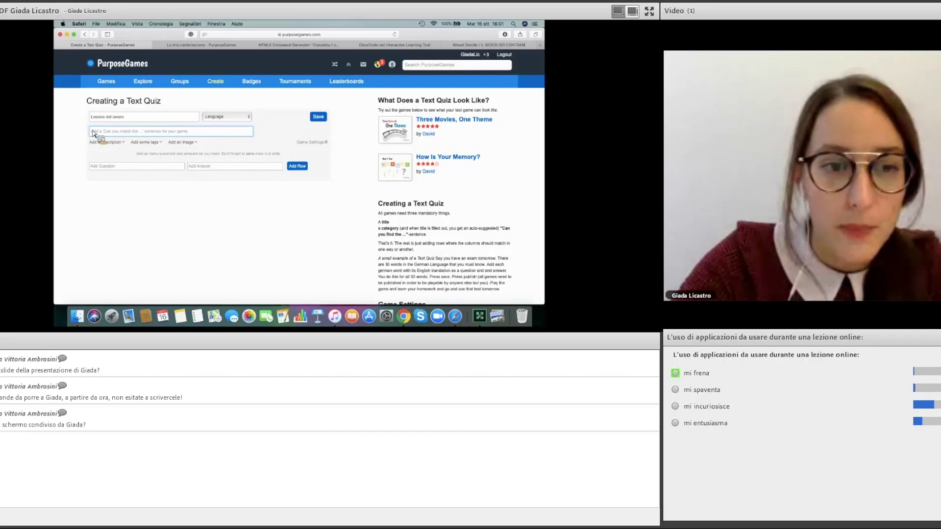
text(Quale competenza)
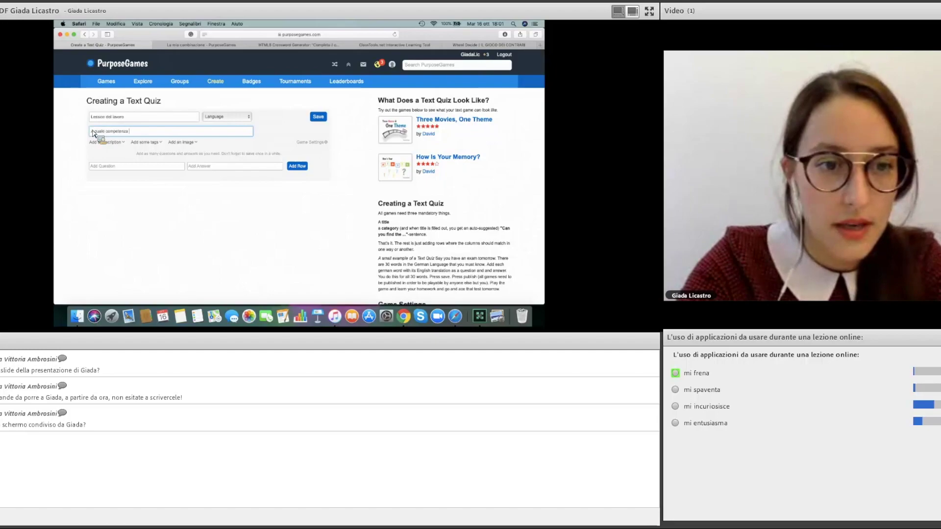
text( si riferisce c)
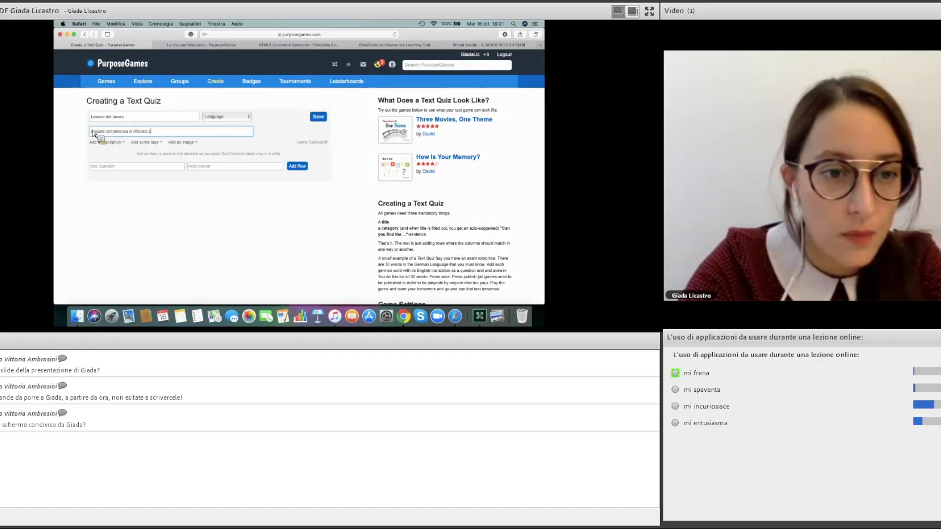
text(iascuna descrizione?)
click(93, 131)
key(BackSpace)
text(A q)
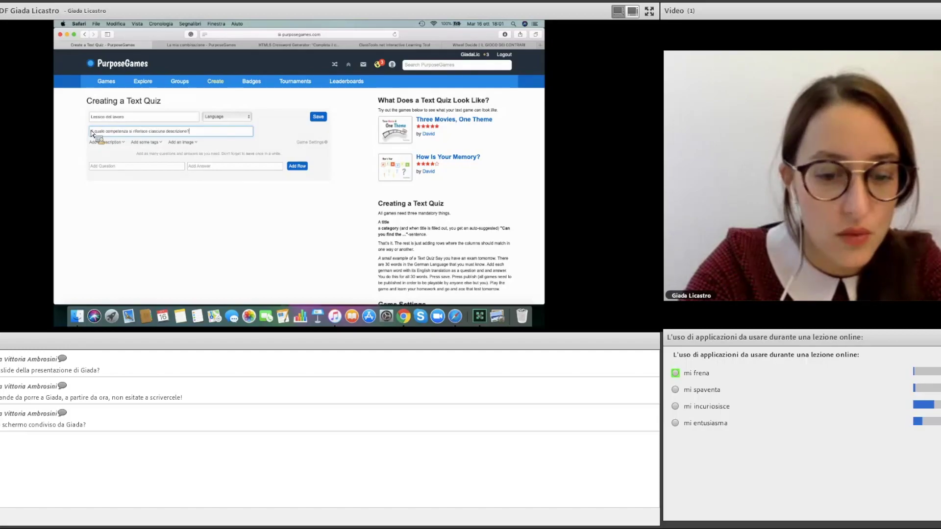
Step: Add a quiz row with the question "trova soluzioni efficaci" and the answer "problem solving"
click(107, 170)
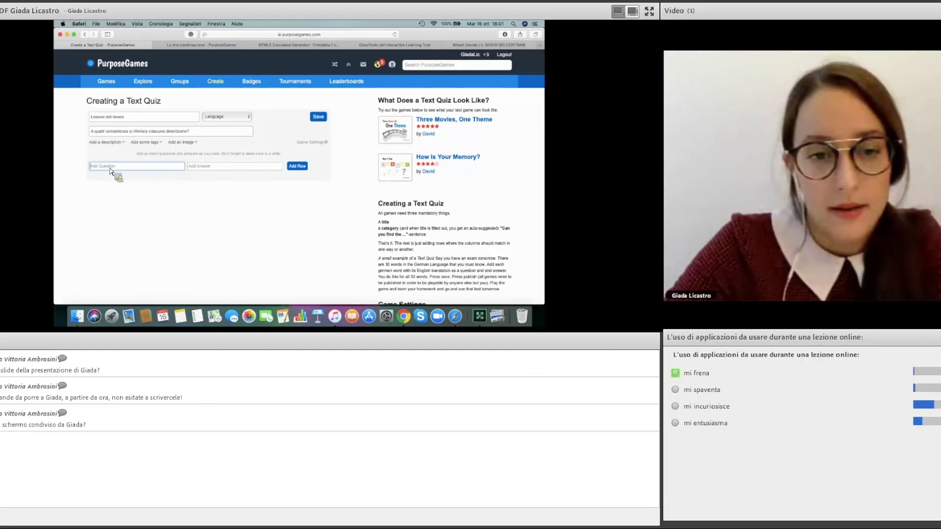
text(tro)
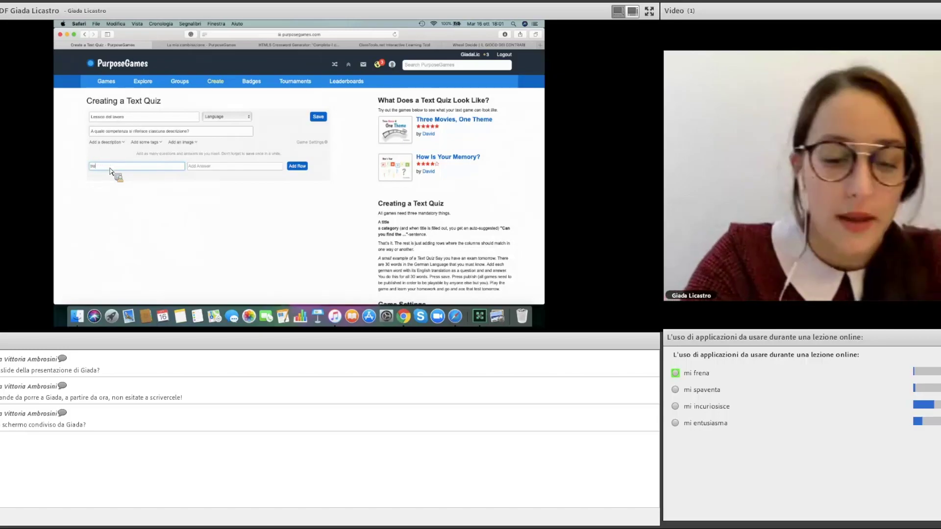
text(va soluzioni e)
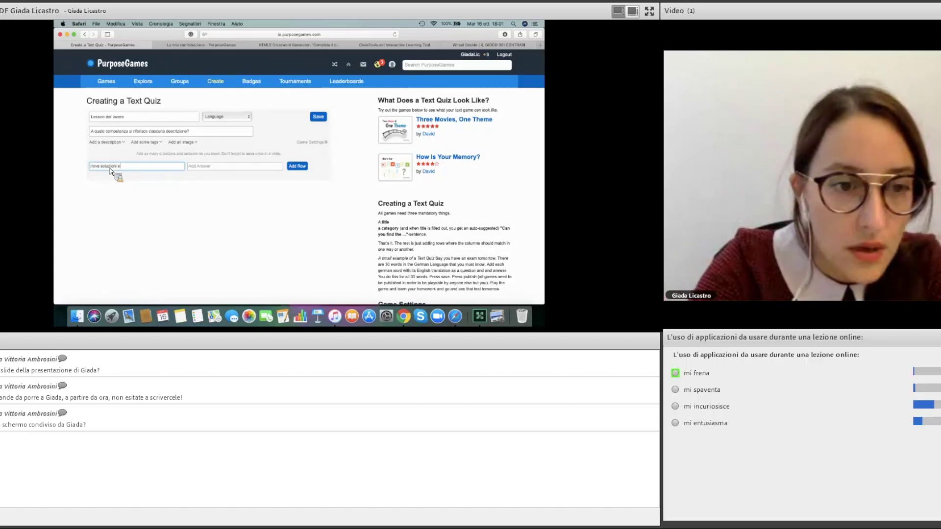
text(fficaci)
click(202, 167)
text(problem)
text(solving)
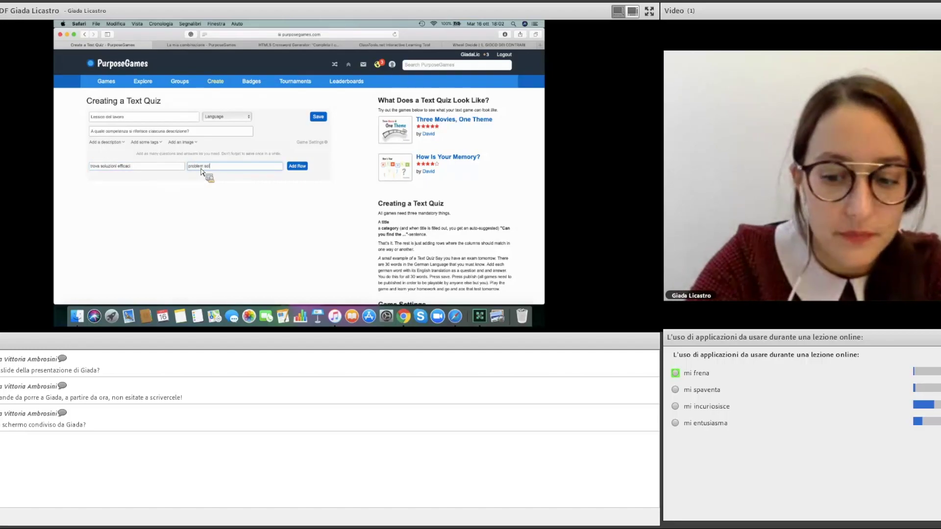
click(301, 168)
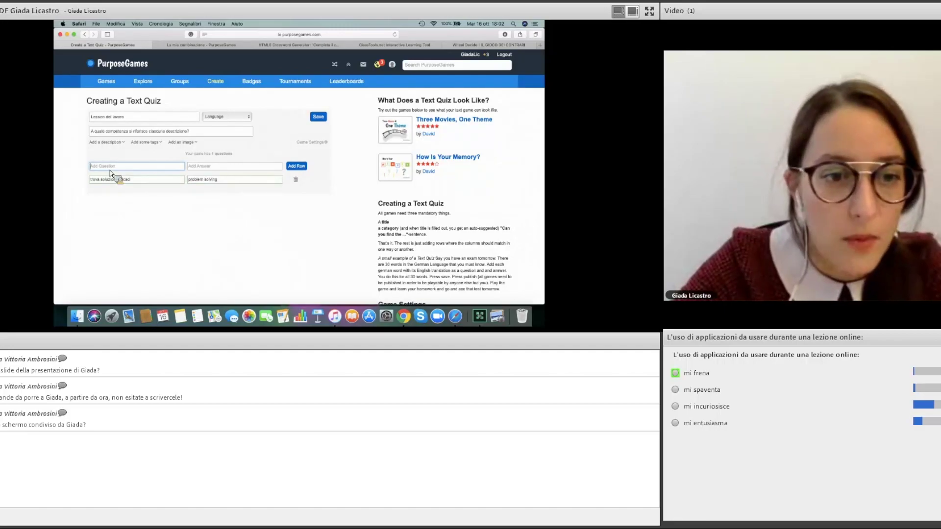
Step: Add a quiz row with the question "apporta idee nuove" and the answer "creatività"
text(appo)
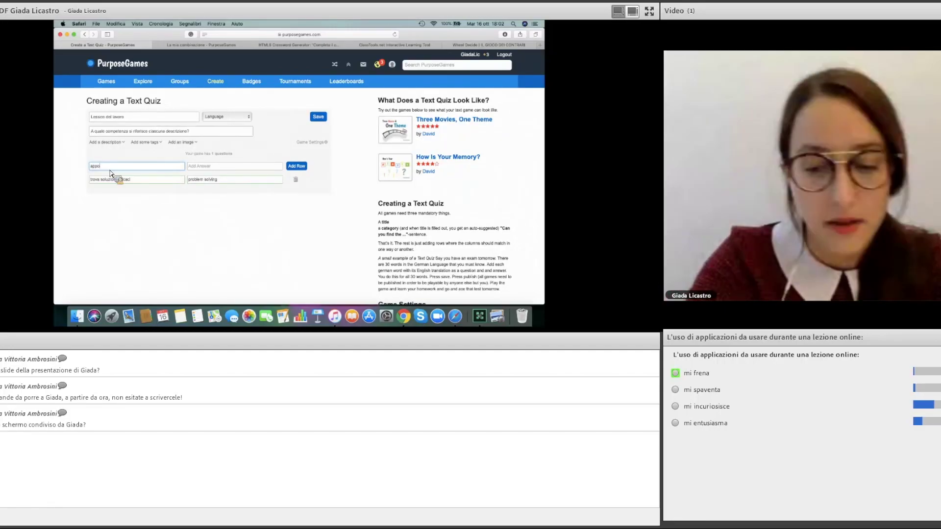
text(rta idee n)
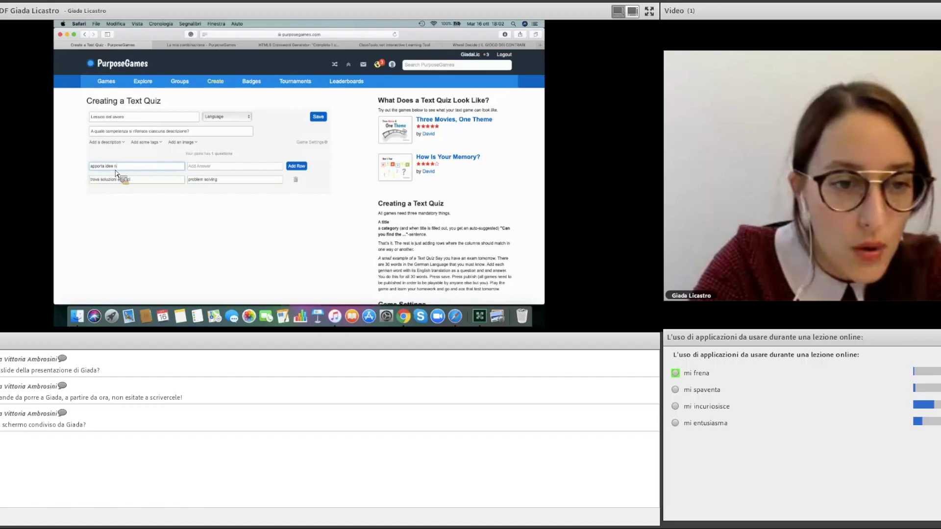
text(uove)
click(220, 169)
text(cr)
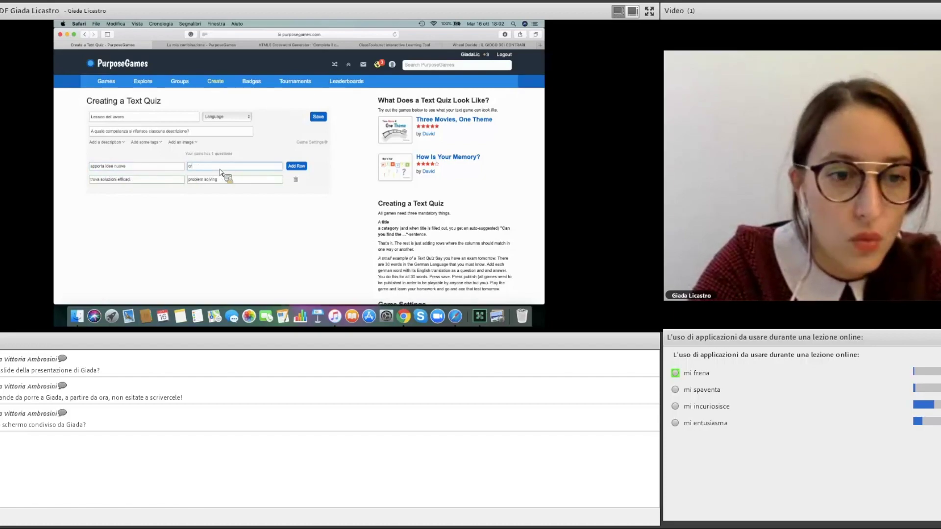
text(eatività)
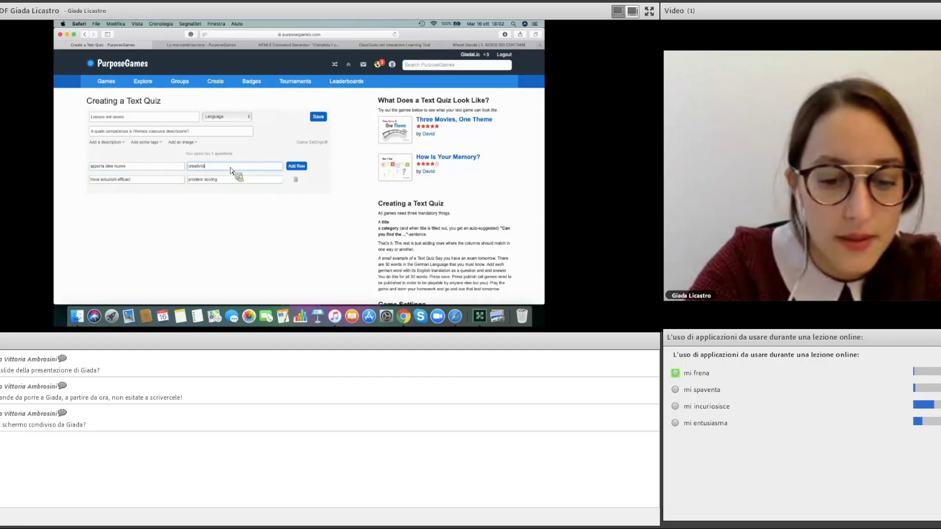
click(298, 167)
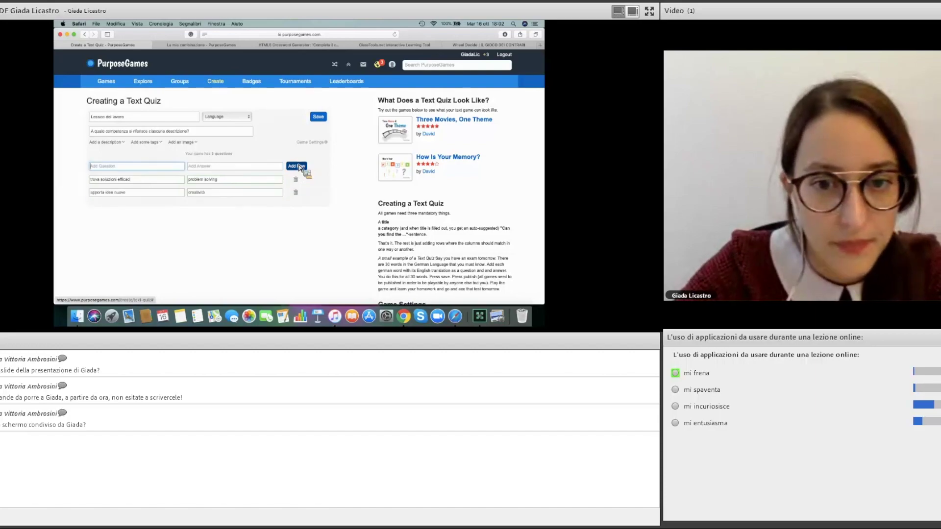
Step: Add a quiz row with the question "gestisce bene le emozioni" and the answer "intelligenza emotiva"
text(gestisc)
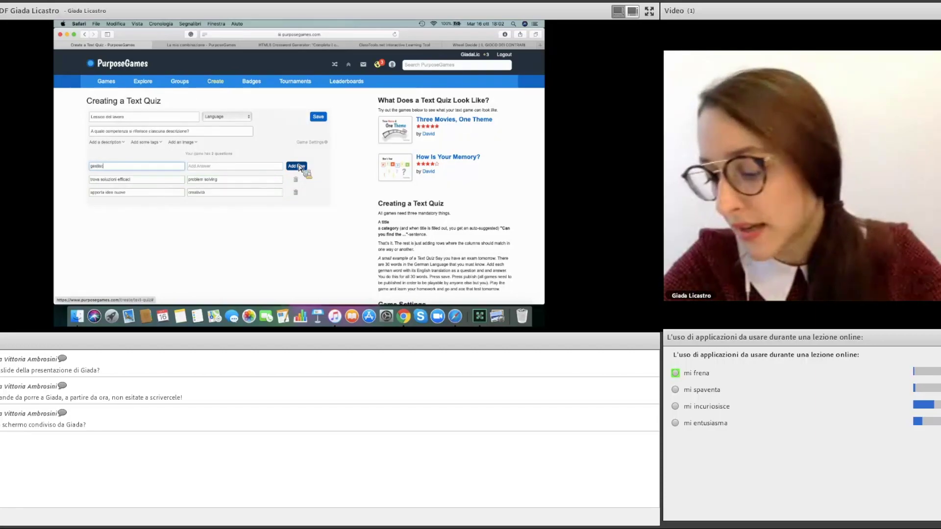
text(e bene le e)
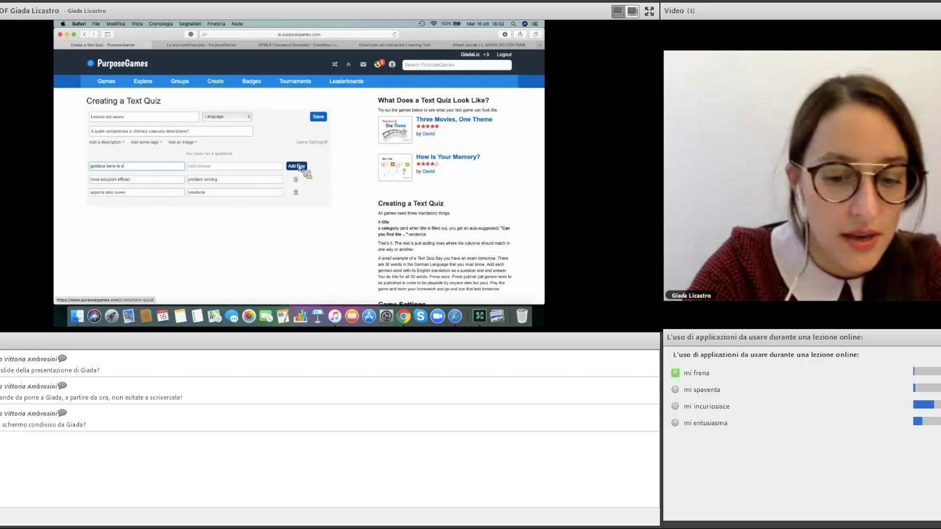
text(mozioni)
click(254, 169)
text(in)
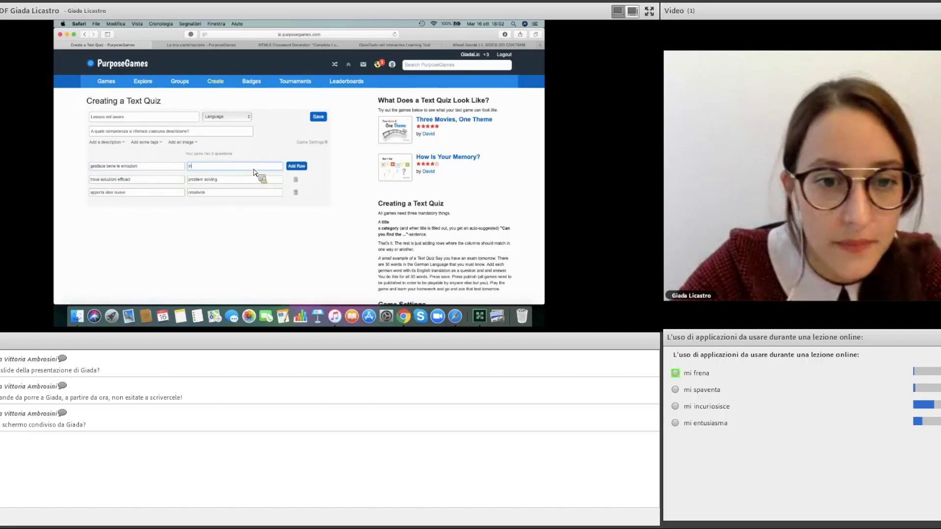
text(telligenza emot)
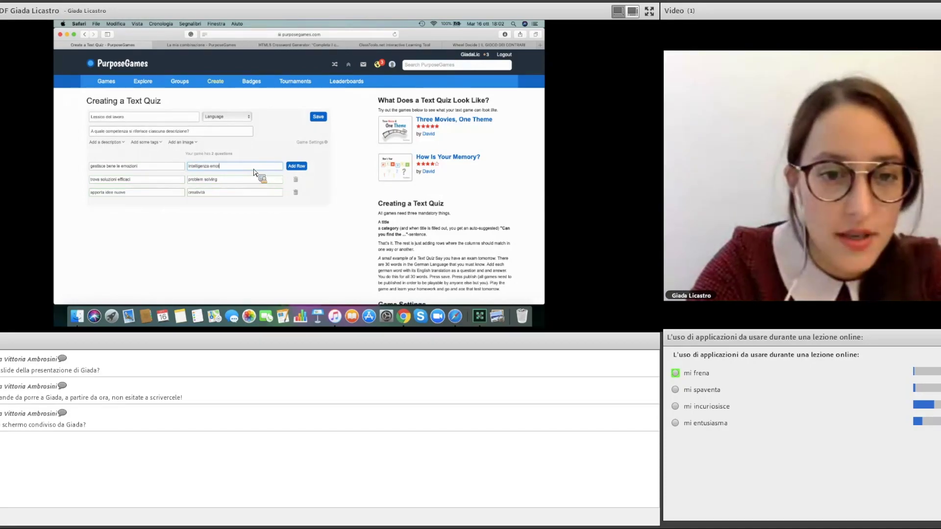
text(iva)
click(296, 166)
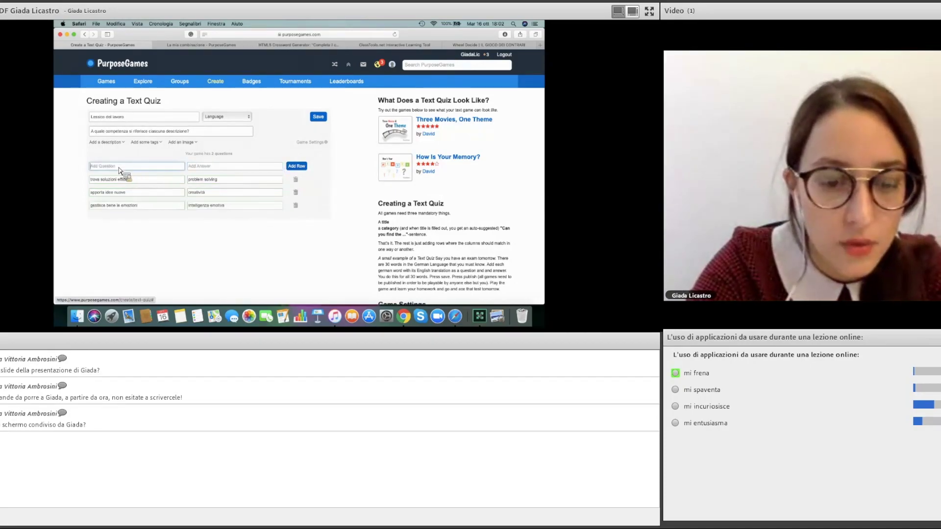
Step: Add a quiz row with the question "favorisce accordi" and the answer "negoziazione"
text(fa)
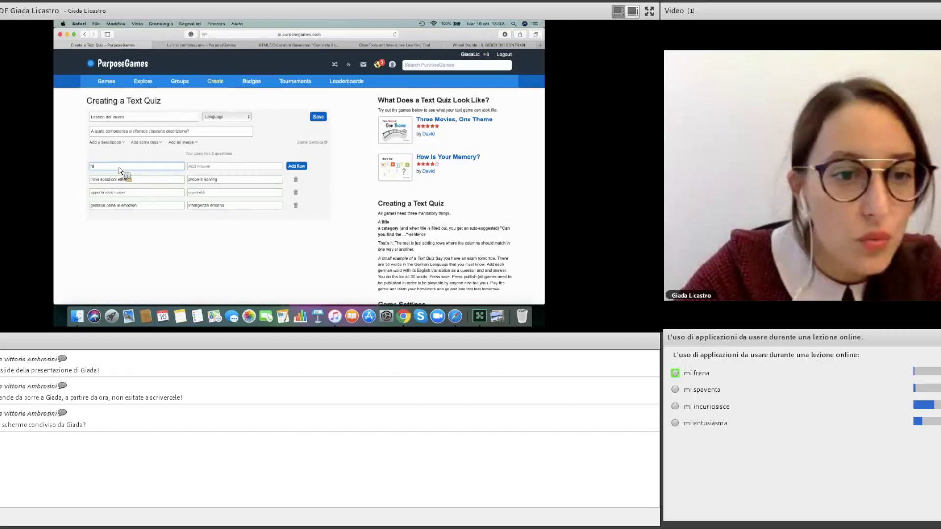
text(vorisce accordi)
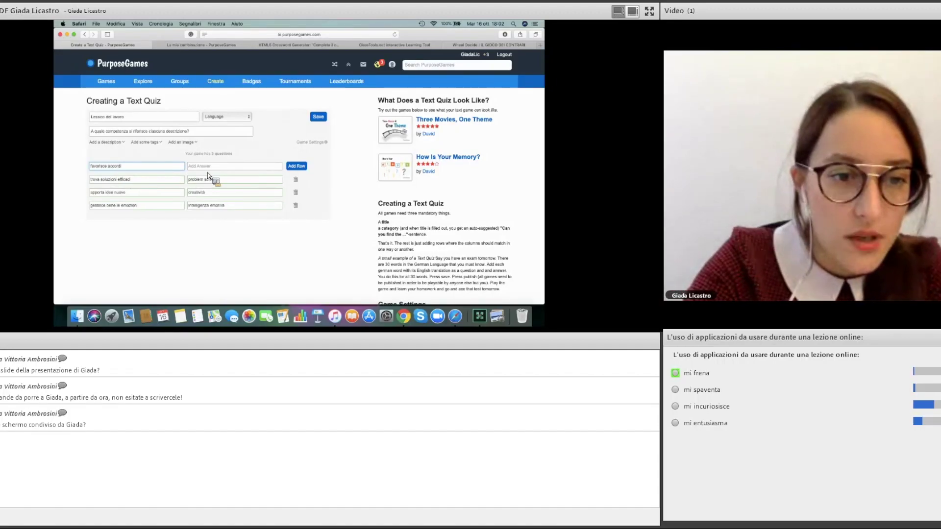
key(Tab)
text(neg)
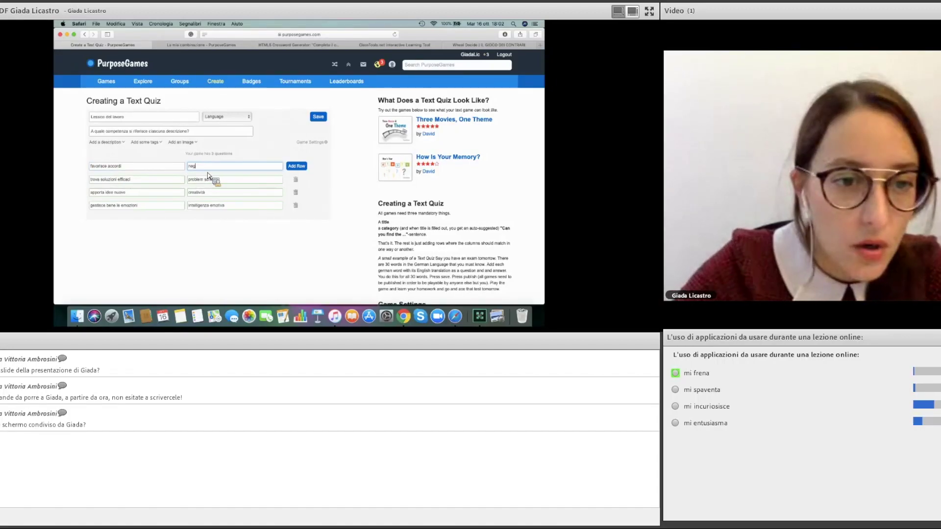
text(oziazione)
click(296, 167)
Step: Fill in the new-row fields with the question "analizza e valuta oggettivamente" and the answer "pensiero critico"
text(analizza e)
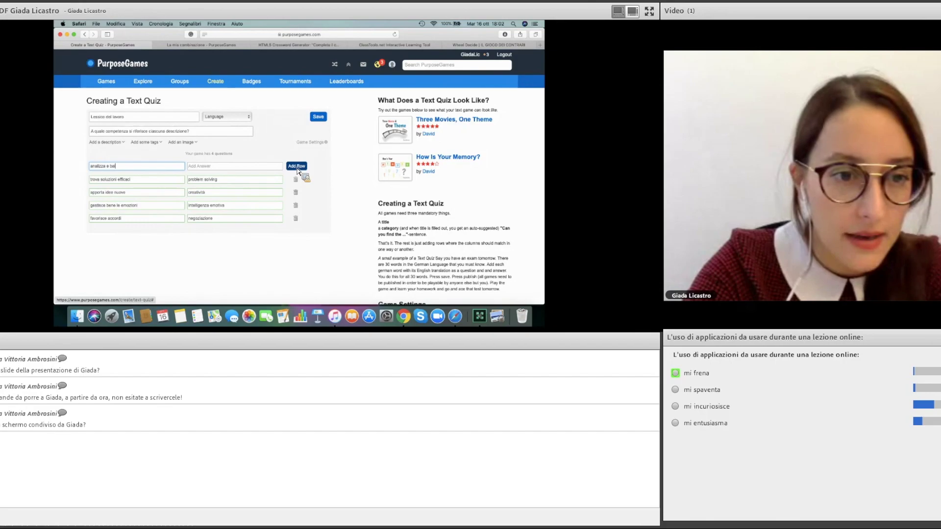
text( valuta)
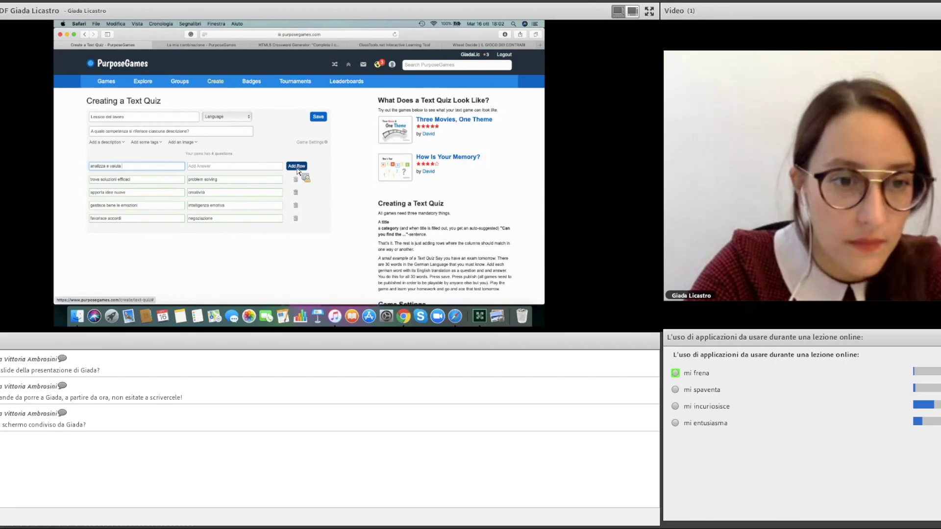
text( oggettivamente)
click(234, 169)
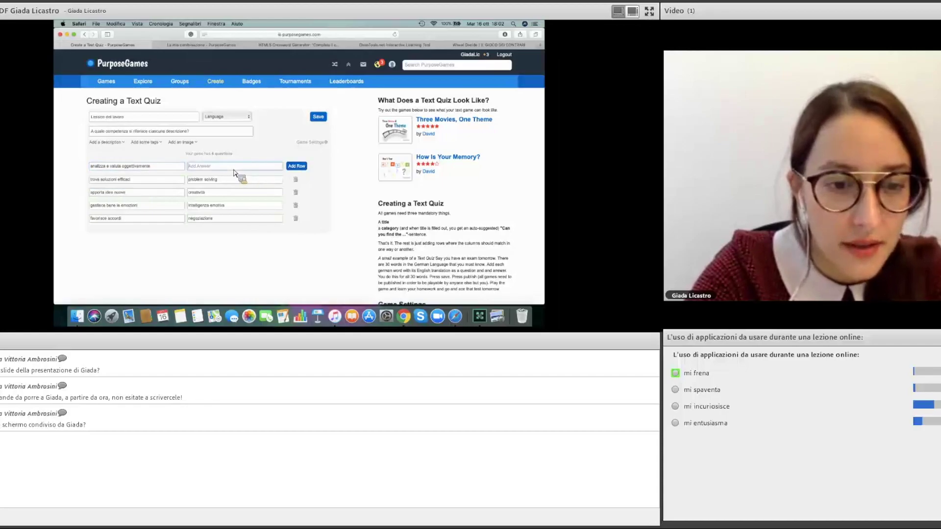
text(pensiero)
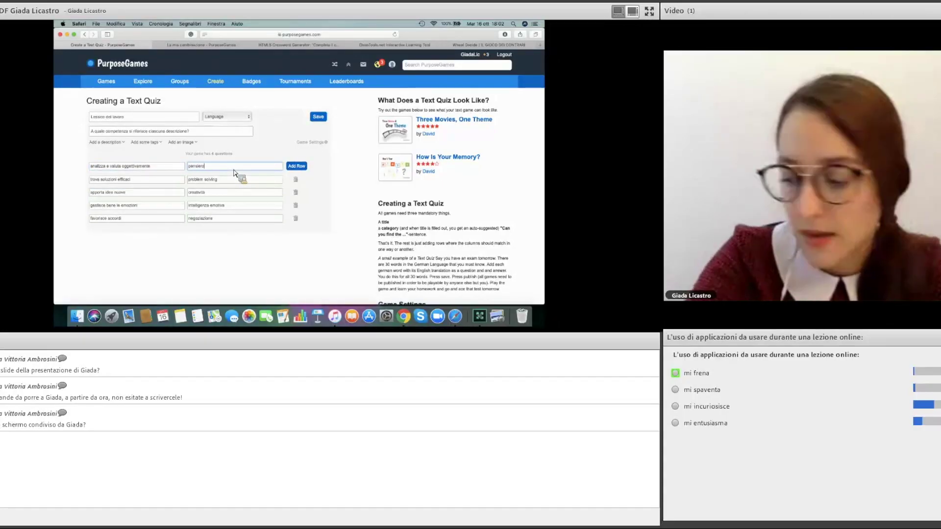
text( critico)
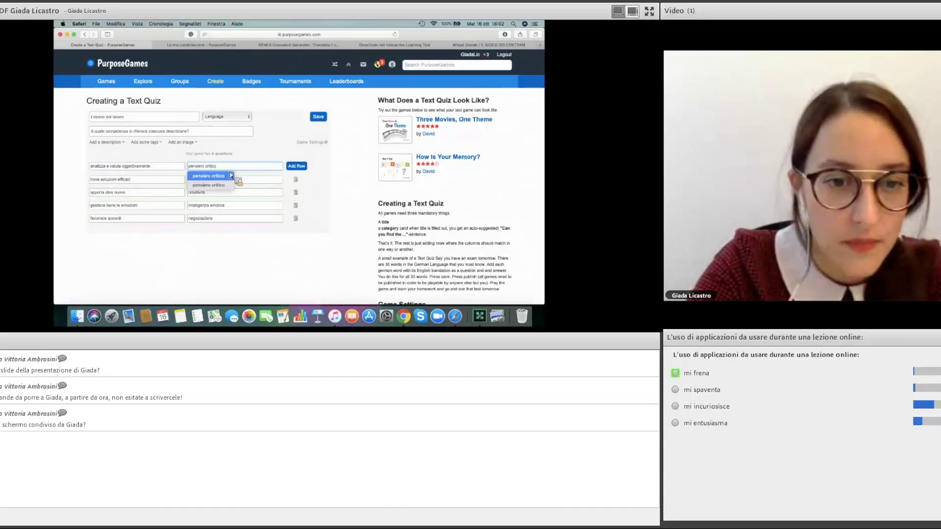
Step: Set the game's number of chances so that it ends when the player gets all correct, and close the game settings
click(325, 147)
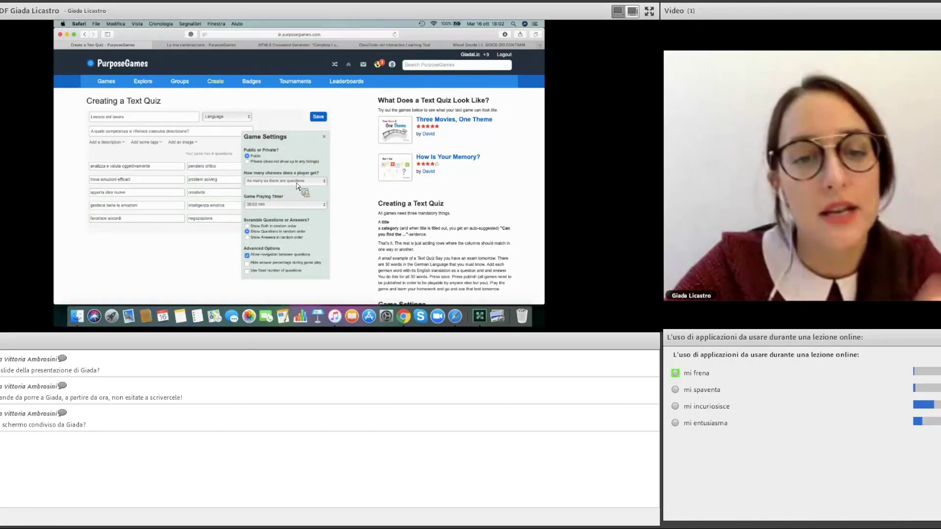
click(325, 183)
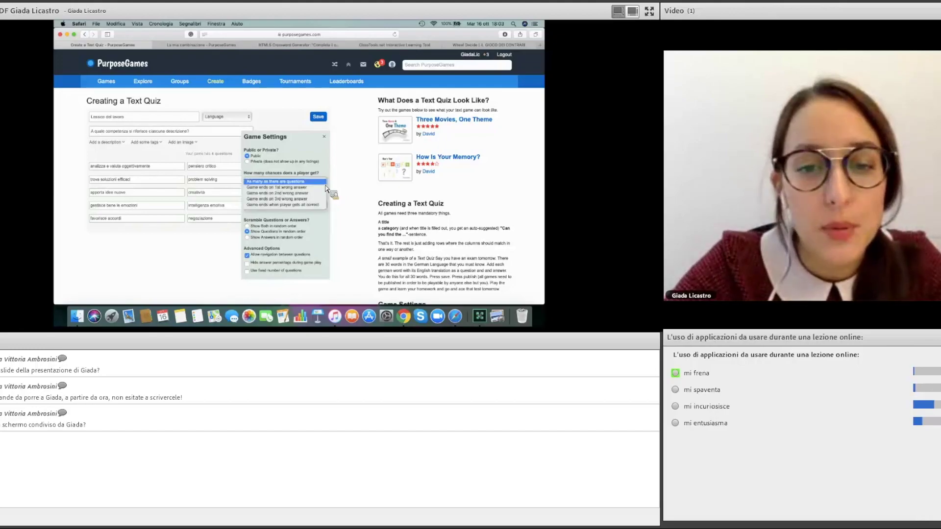
click(280, 207)
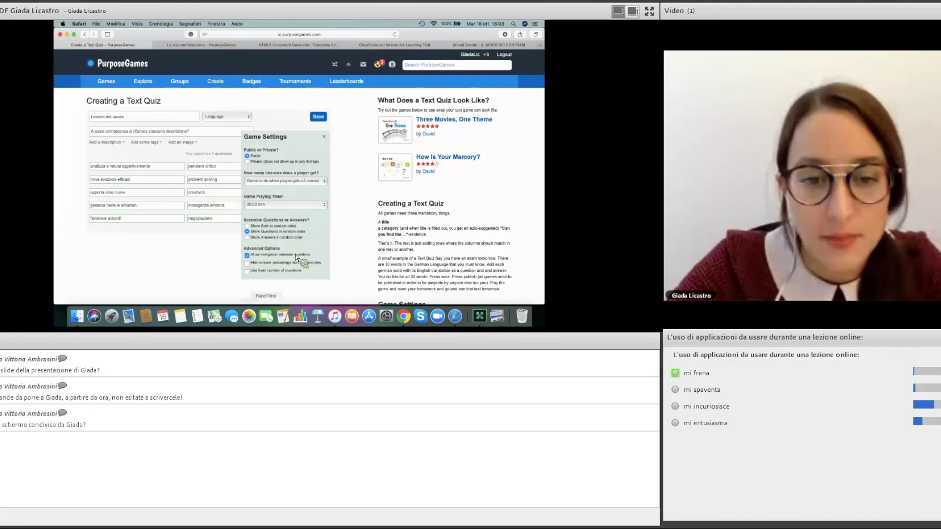
click(324, 137)
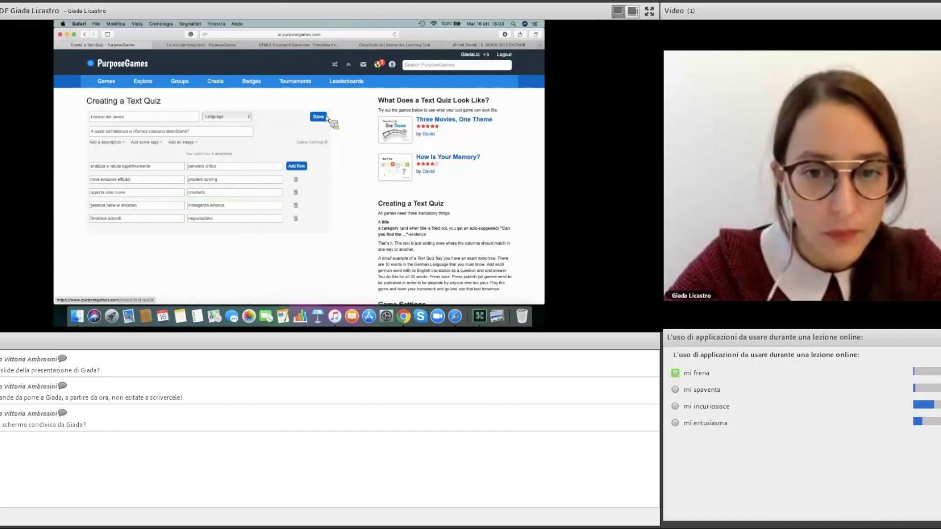
Step: Save the text quiz and open its preview page
click(320, 118)
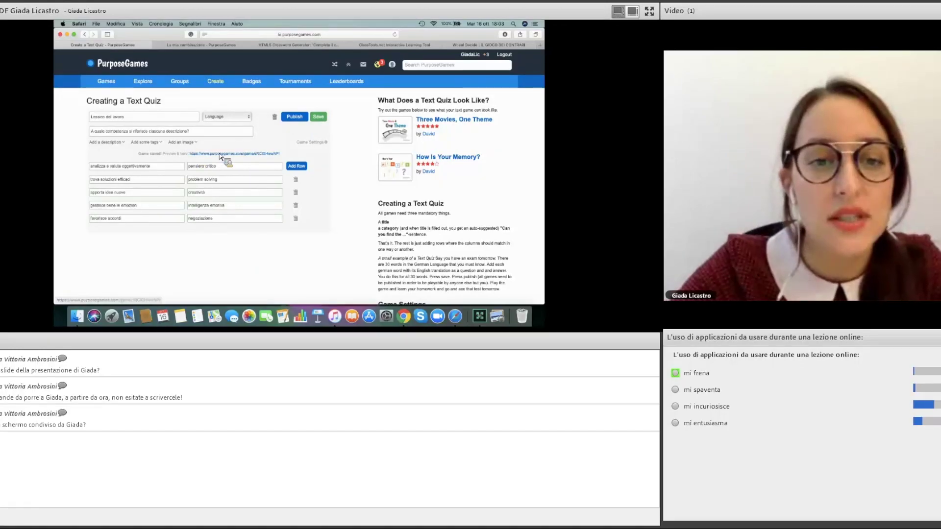
click(221, 155)
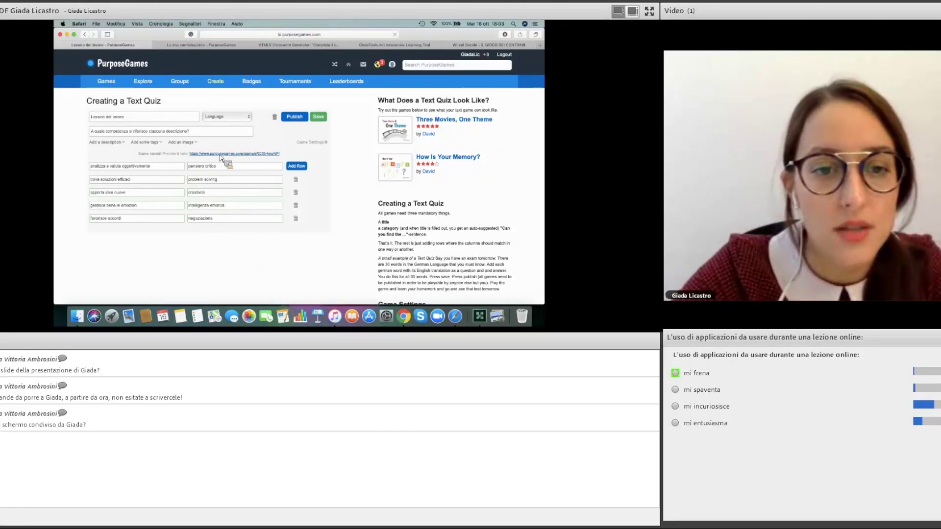
Step: Play the quiz preview, answering "gestisce bene le emozioni" with "intelligenza emotiva" and "trova soluzioni efficaci" with "problem solving"
scroll(315, 220, down, 3)
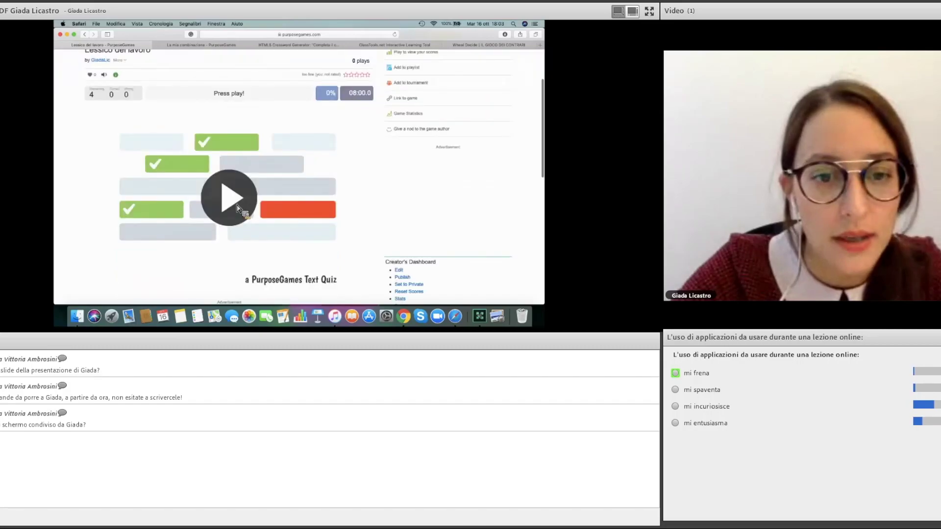
click(243, 207)
scroll(240, 172, up, 3)
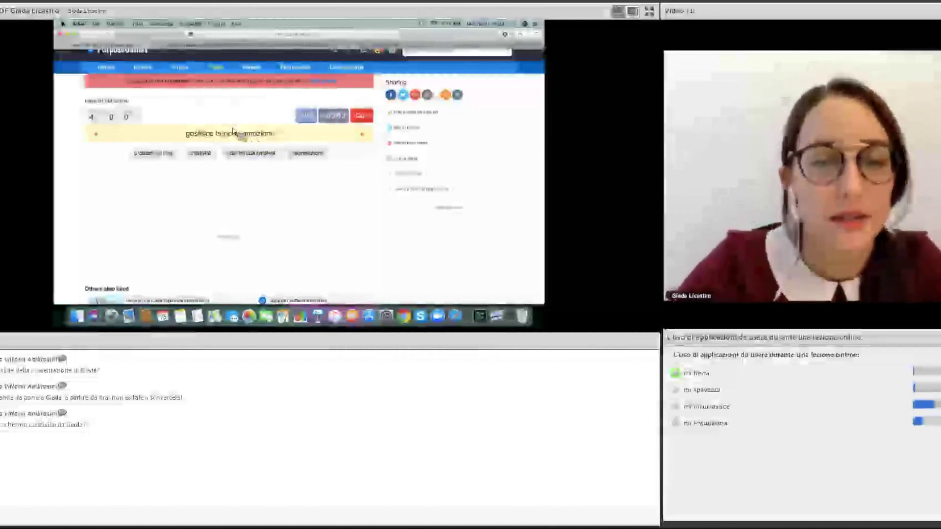
click(261, 153)
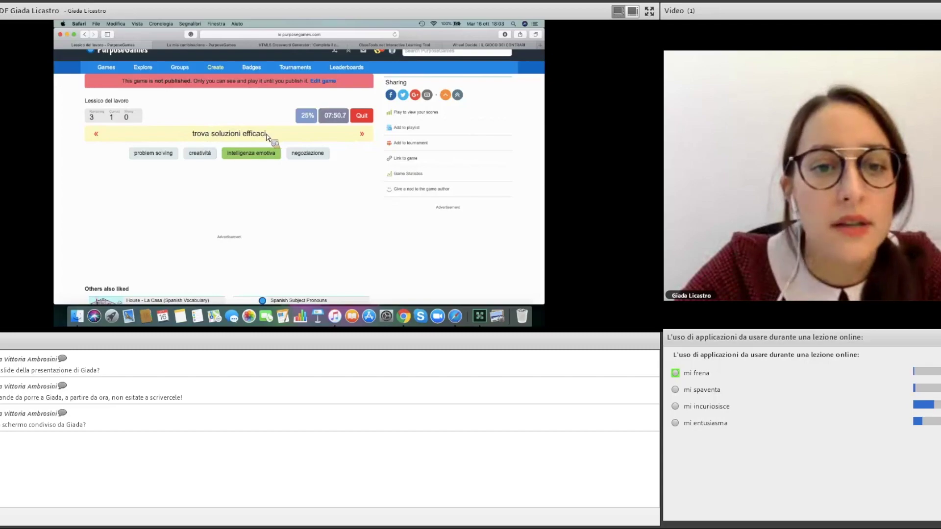
click(156, 155)
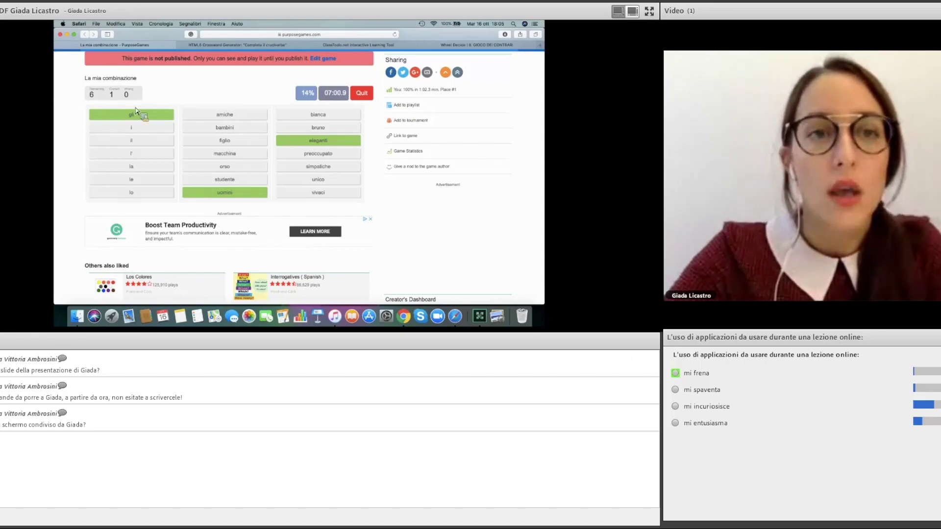
Step: Match "i", "bambini", "vivaci" and "il", "figlio", "unico" in the "La mia combinazione" game
click(132, 129)
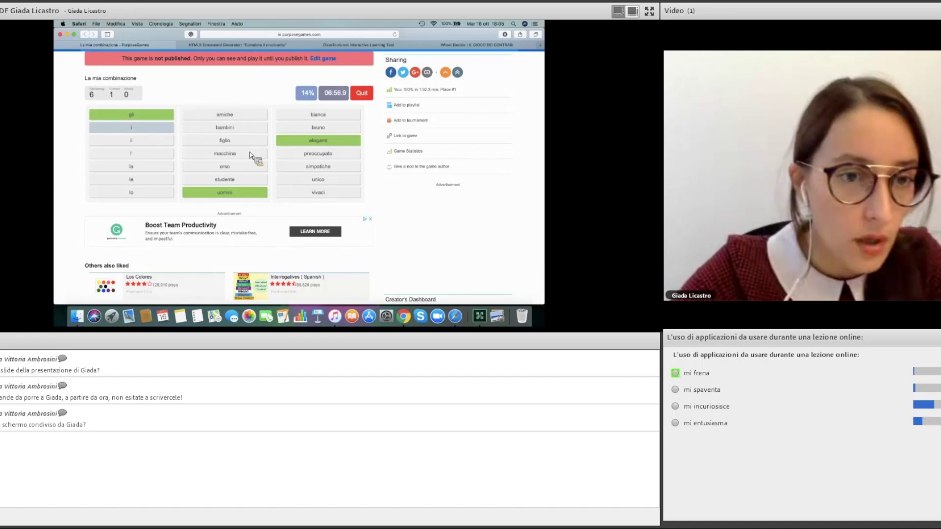
click(224, 128)
click(298, 192)
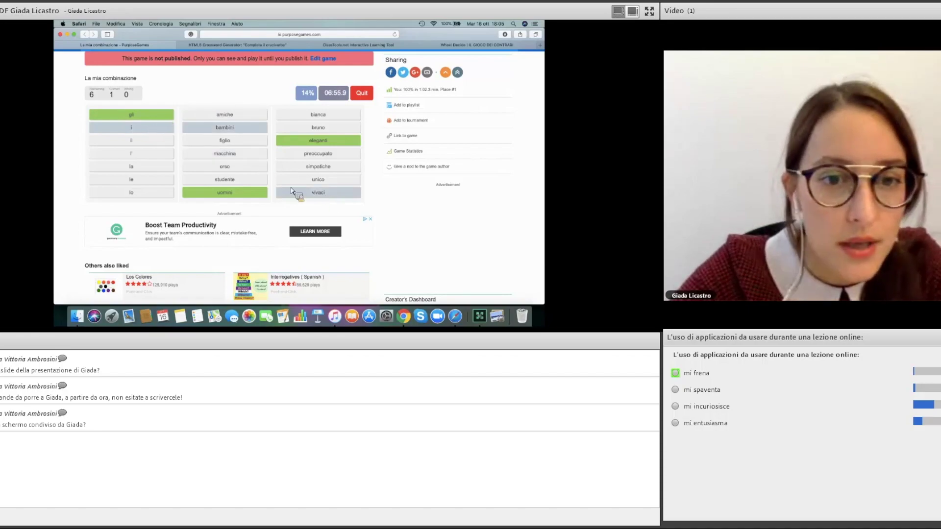
click(150, 143)
click(230, 143)
click(324, 181)
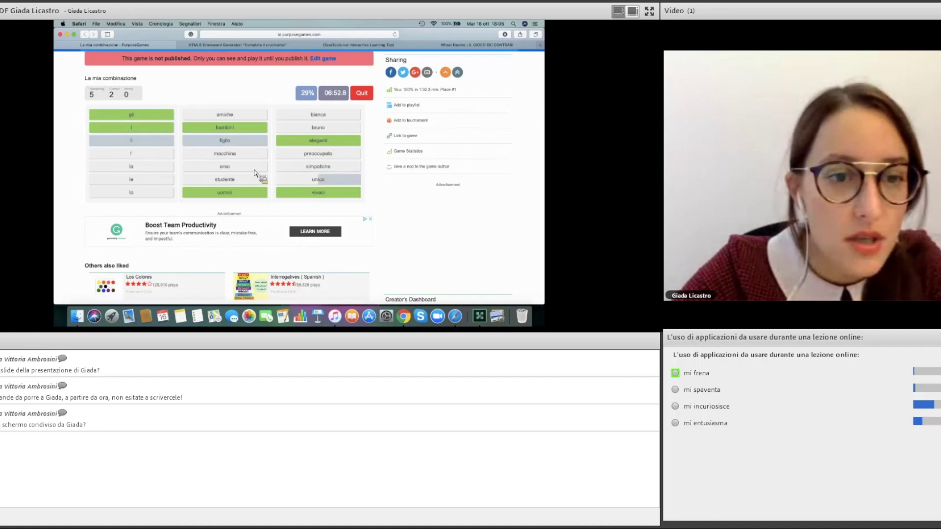
Step: Match "l'", "orso", "bruno" and "la", "macchina", "bianca" in the matching game
click(140, 156)
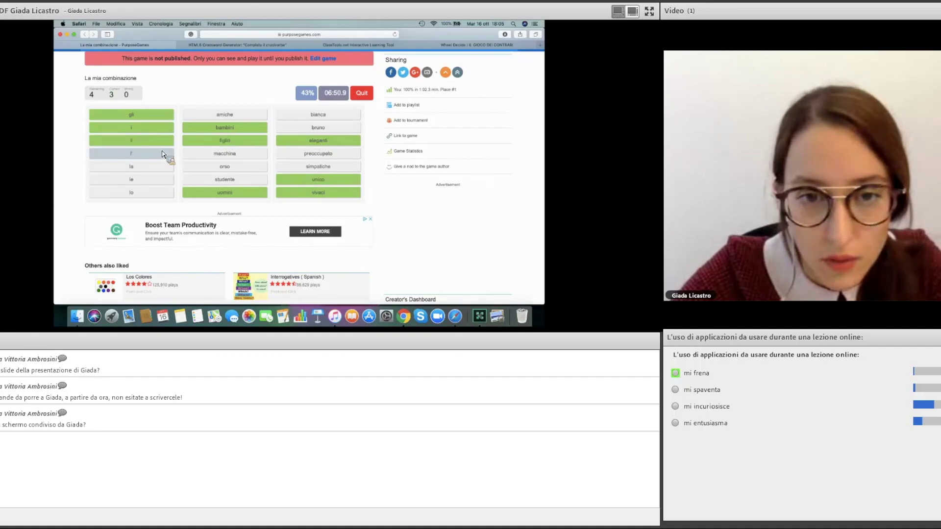
click(225, 169)
click(316, 130)
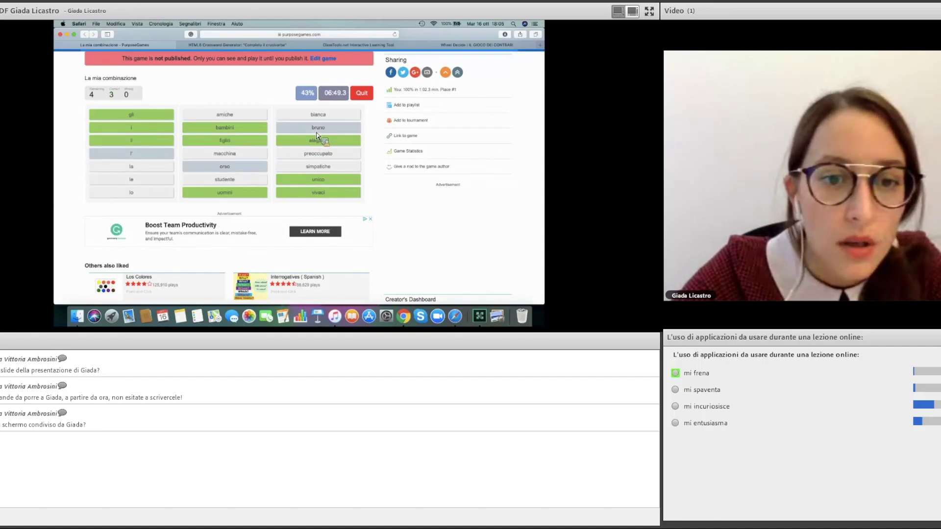
click(141, 166)
click(213, 156)
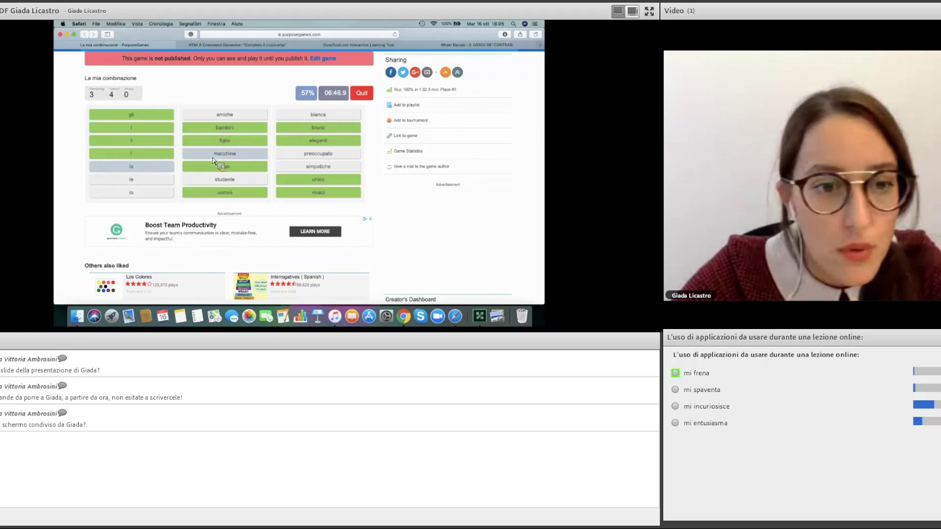
click(319, 117)
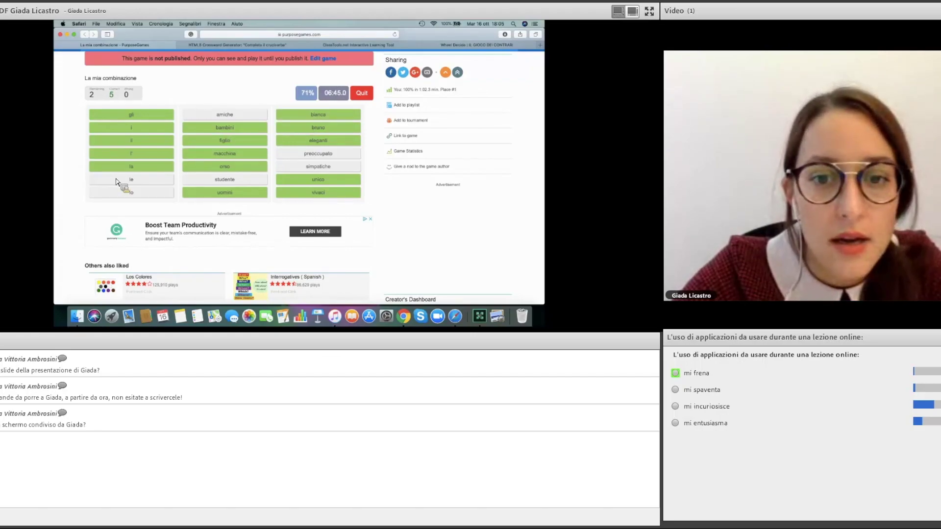
Step: Finish the matching game by combining "le", "amiche", "simpatiche" and "lo", "studente", "preoccupato", and dismiss the score summary
click(117, 182)
click(235, 117)
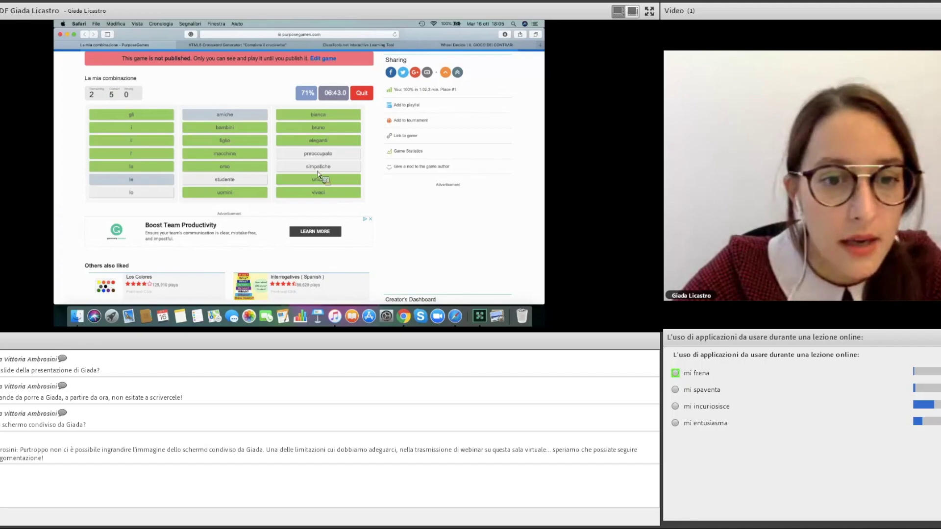
click(318, 179)
click(164, 195)
click(223, 180)
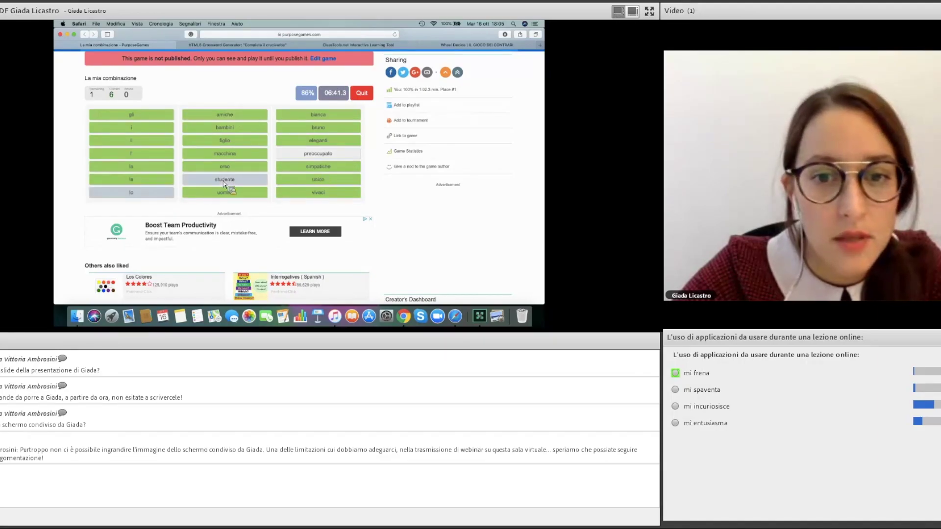
click(319, 154)
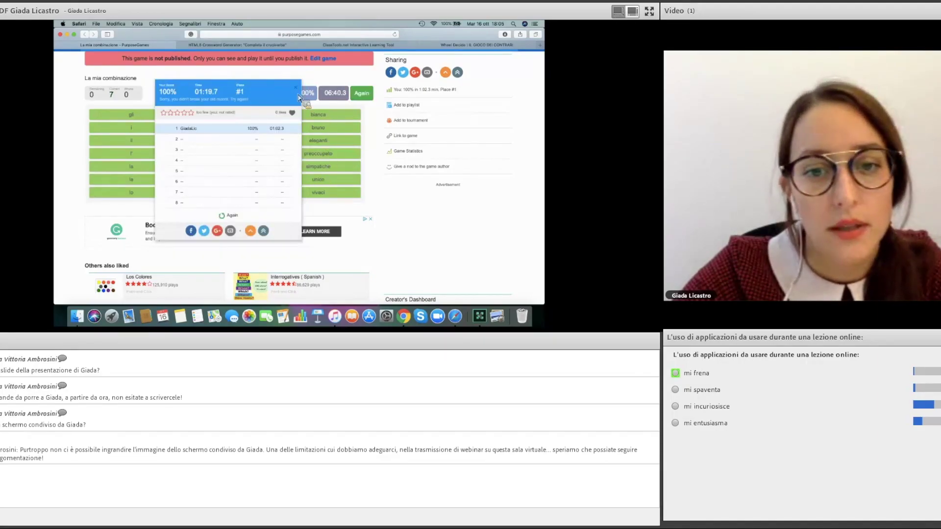
click(267, 123)
Step: Start a new matching game titled "Materiali e oggetti" in the Language category
scroll(240, 150, up, 1)
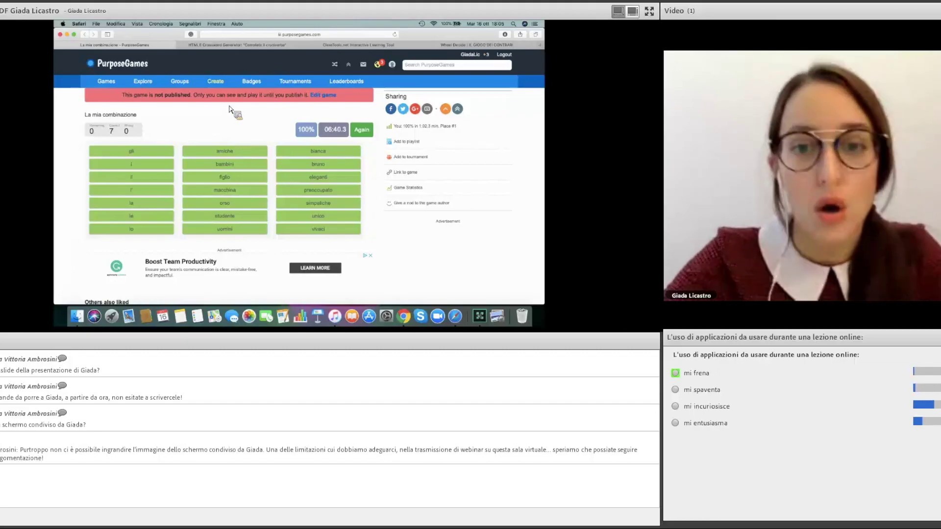
mouse_move(218, 87)
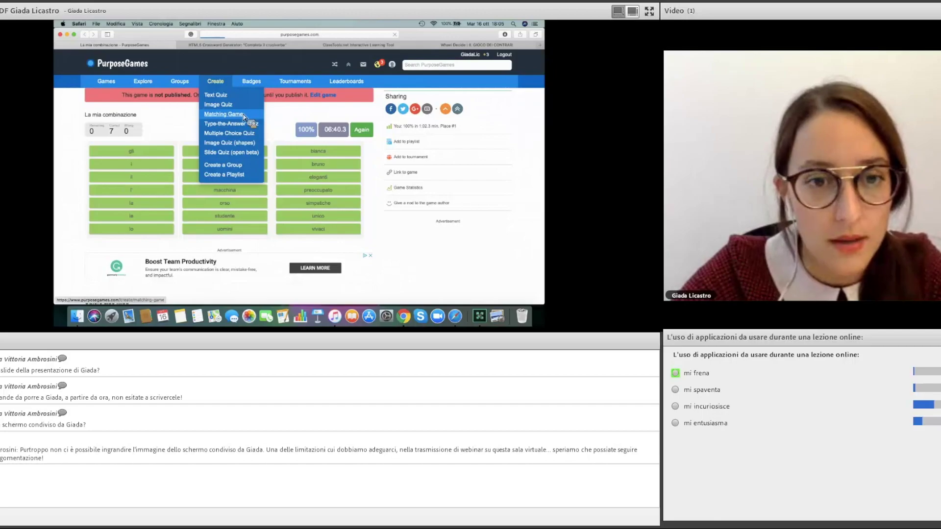
click(244, 117)
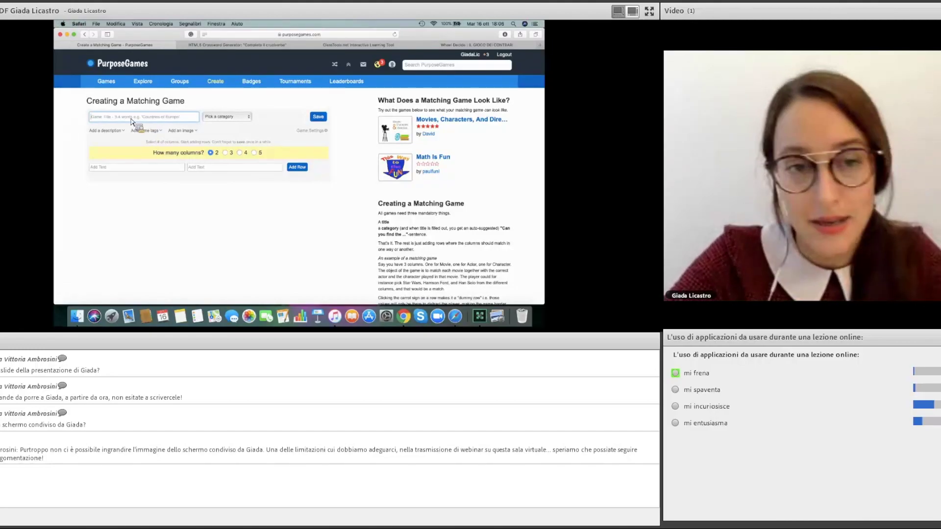
text(Materiali e)
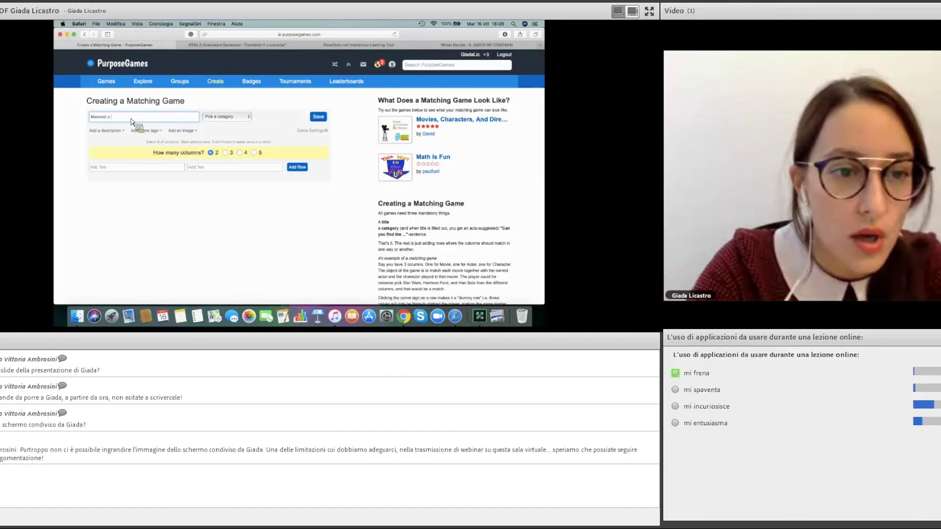
text( oggetti)
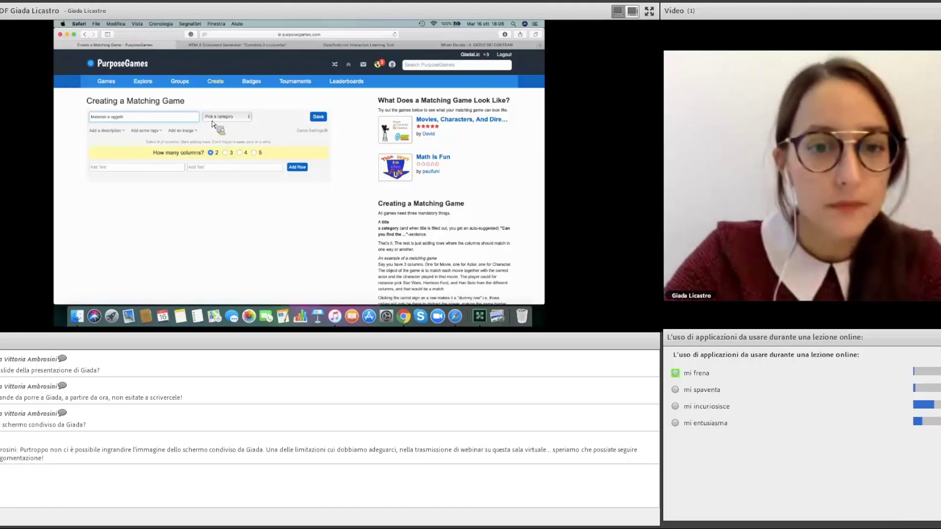
click(250, 119)
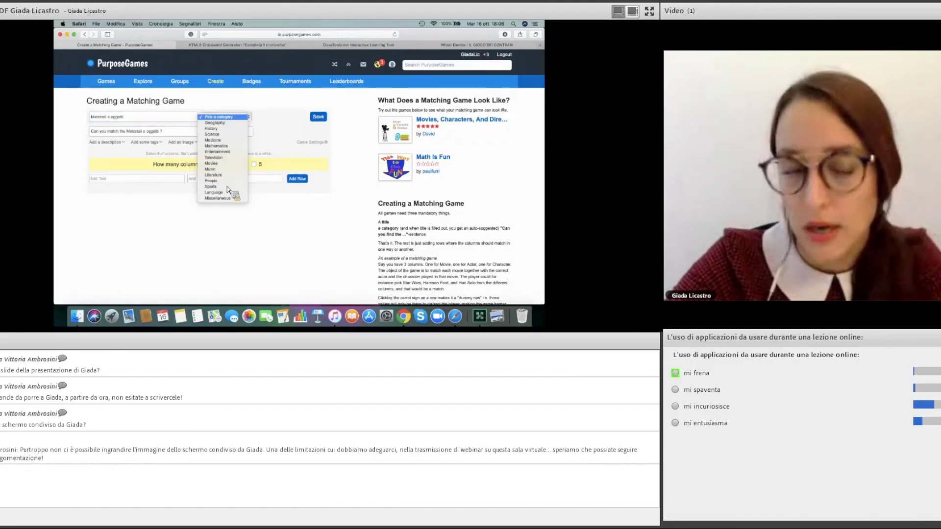
click(225, 190)
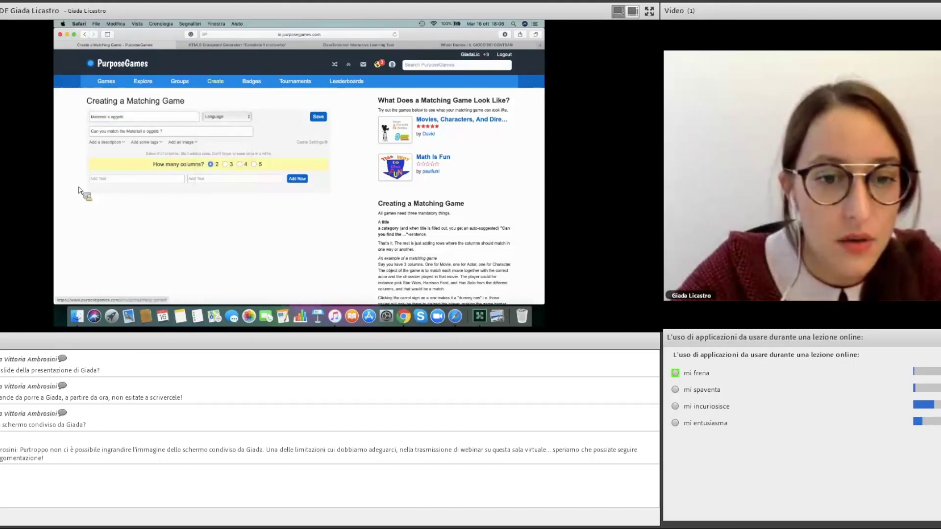
Step: Change the matching game's question to "Collega nel modo corretto Materiali e oggetti"
click(94, 132)
key(alt+shift+Right)
key(alt+shift+Right)
key(alt+shift+Right)
key(alt+shift+Right)
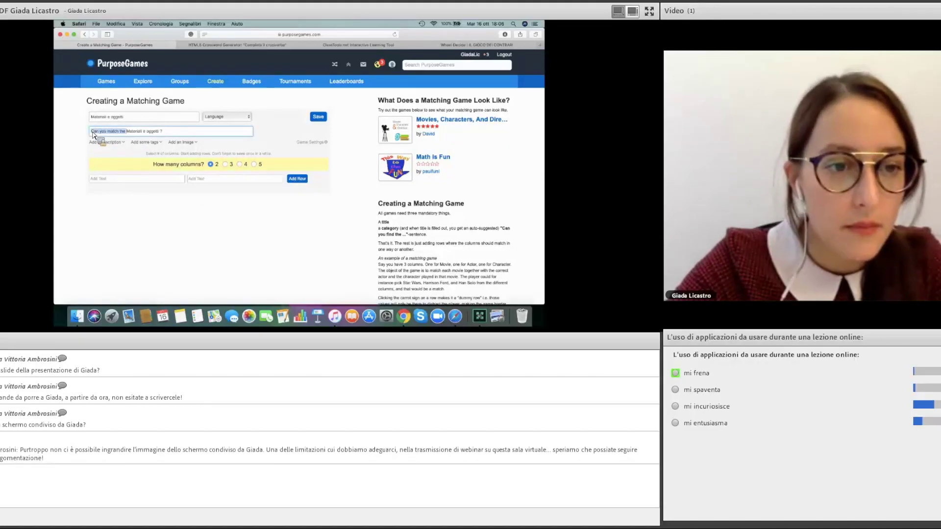
key(BackSpace)
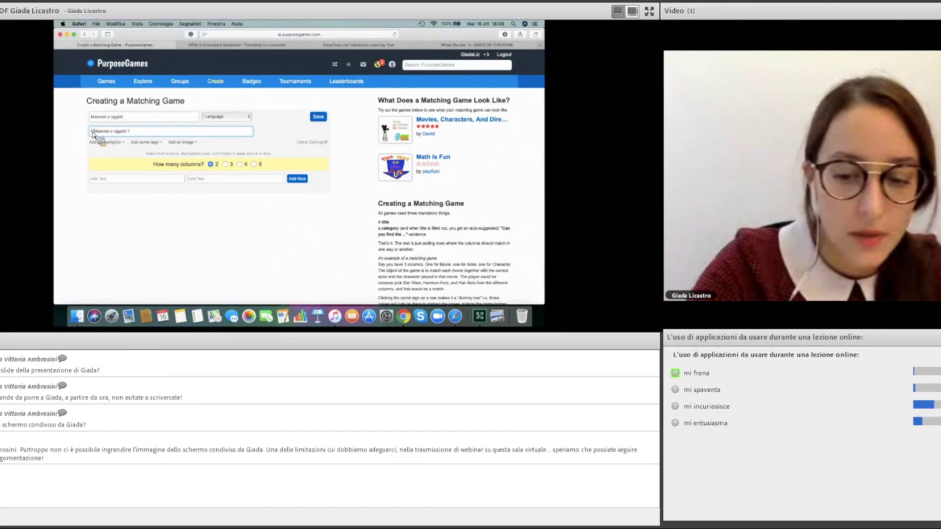
text(Collega nel modo corre)
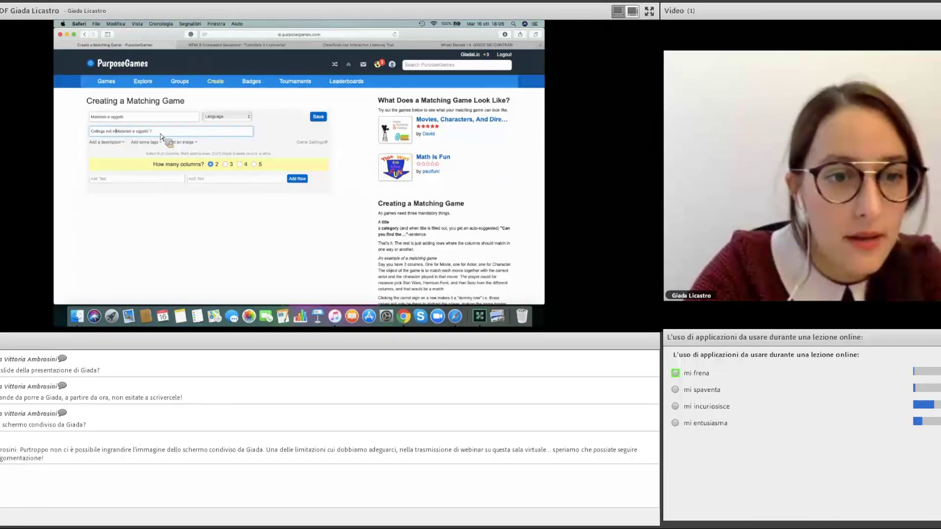
text(tto)
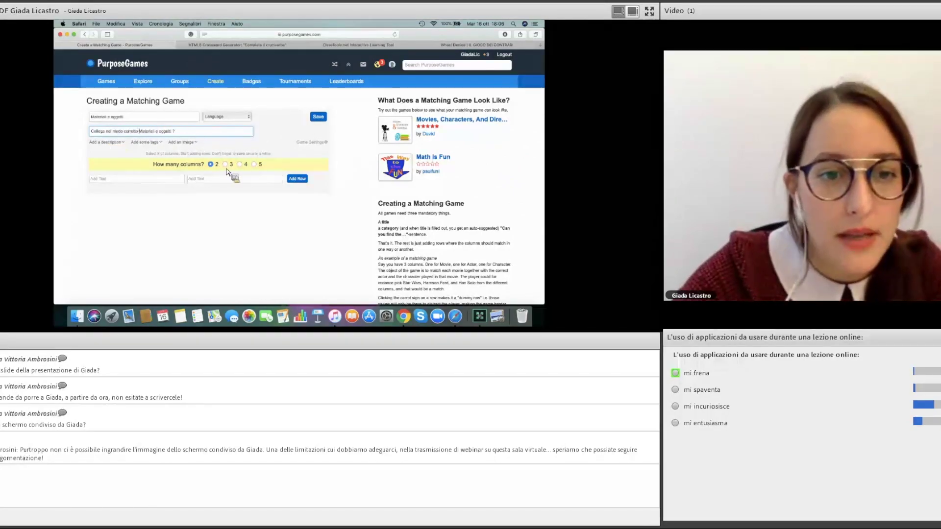
click(262, 166)
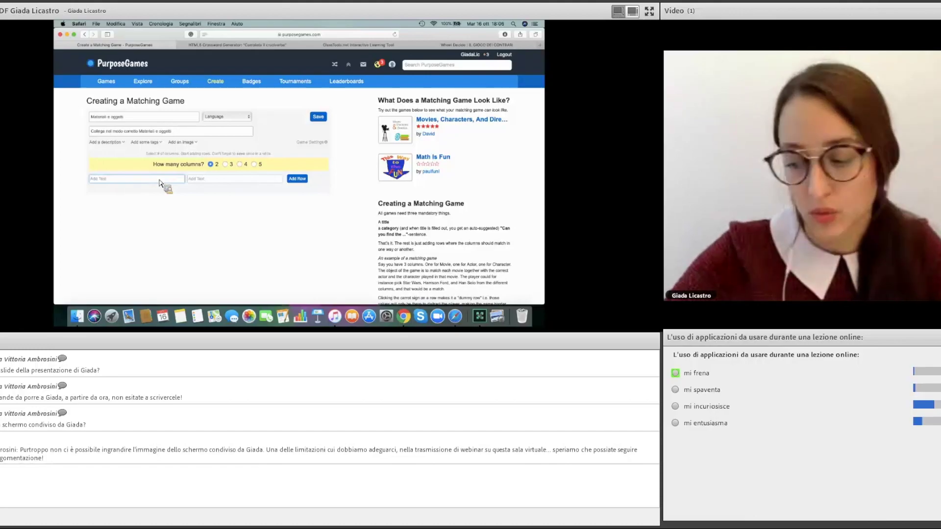
Step: Add the rows "barattolo" with "di latta" and "bottiglia" with "di plastica" to the matching game
text(barattolo)
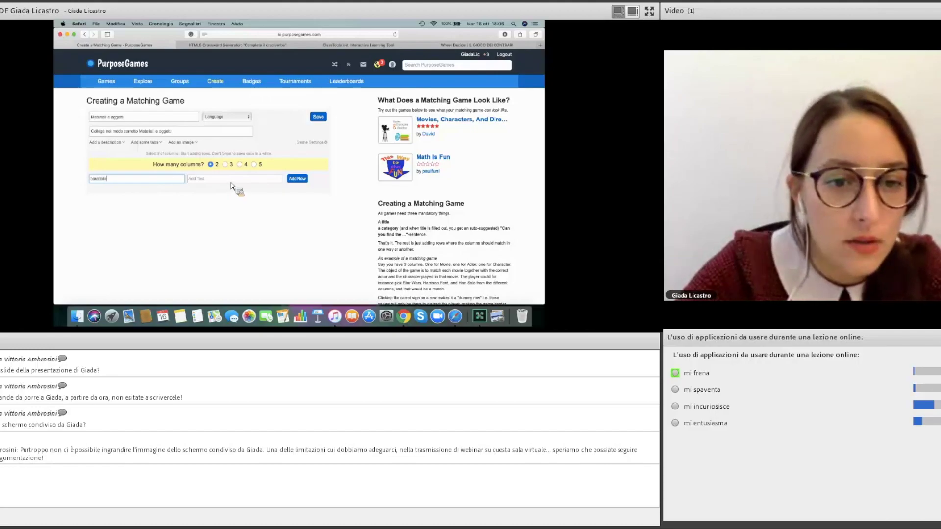
key(Tab)
text(di latta)
key(Return)
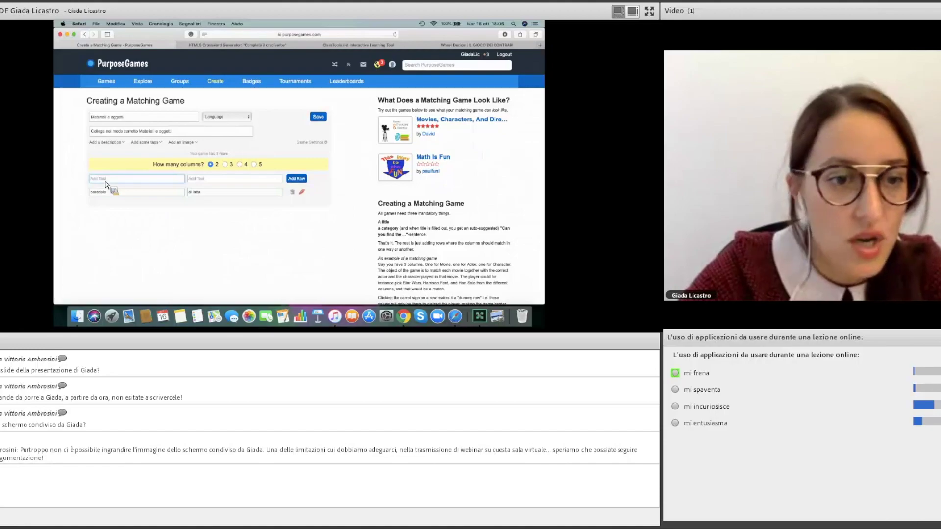
text(bottiglia)
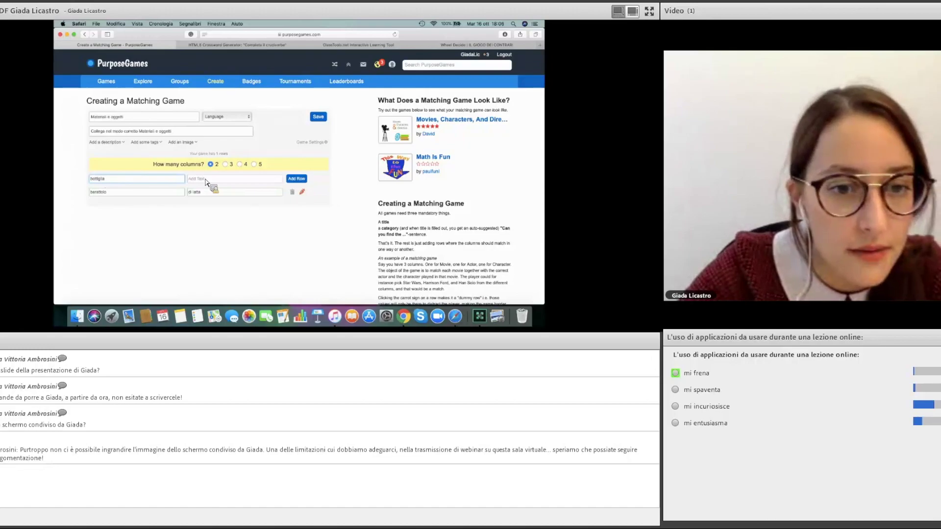
key(Tab)
text(di)
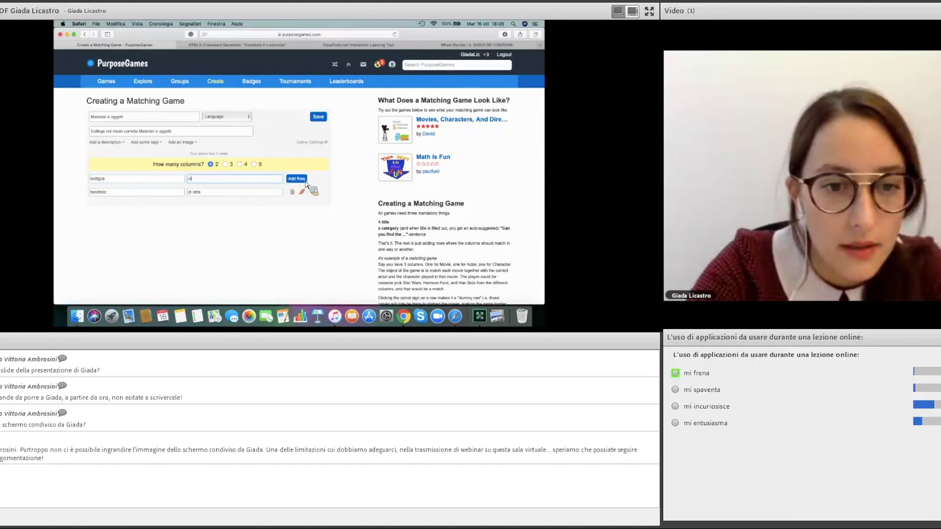
text( plastica)
key(Return)
Step: Add the row "bicchiere" with "di vetro" and fill in the new-row fields with "tappo" and "di sughero"
text(bicchiere)
key(Tab)
text(di)
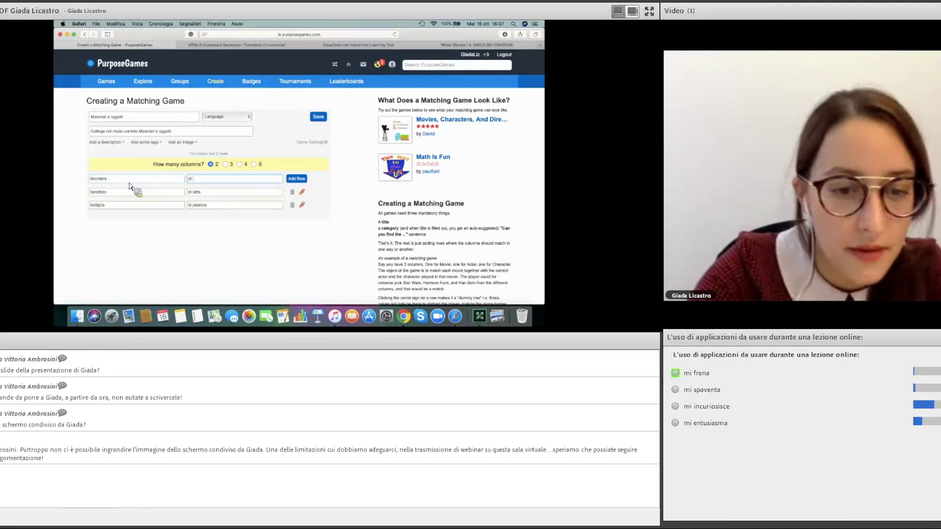
text( vetro)
key(Return)
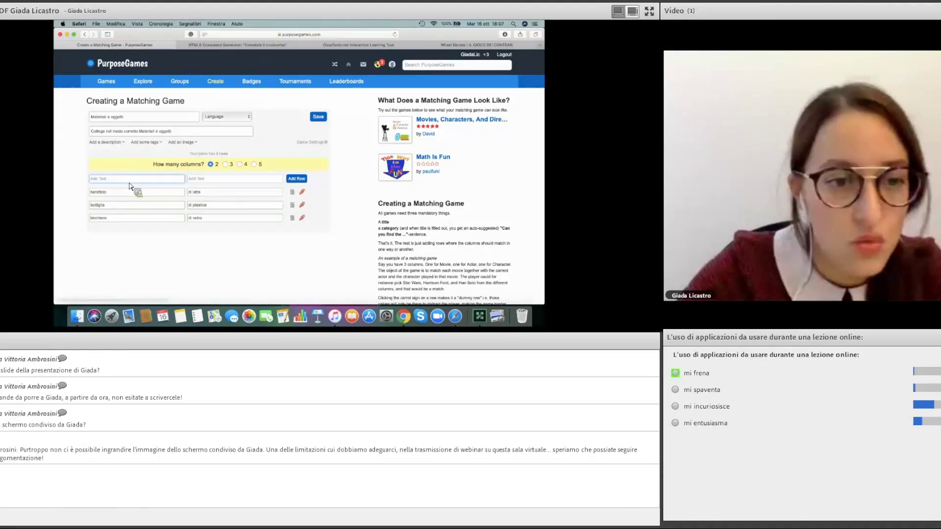
text(tappo)
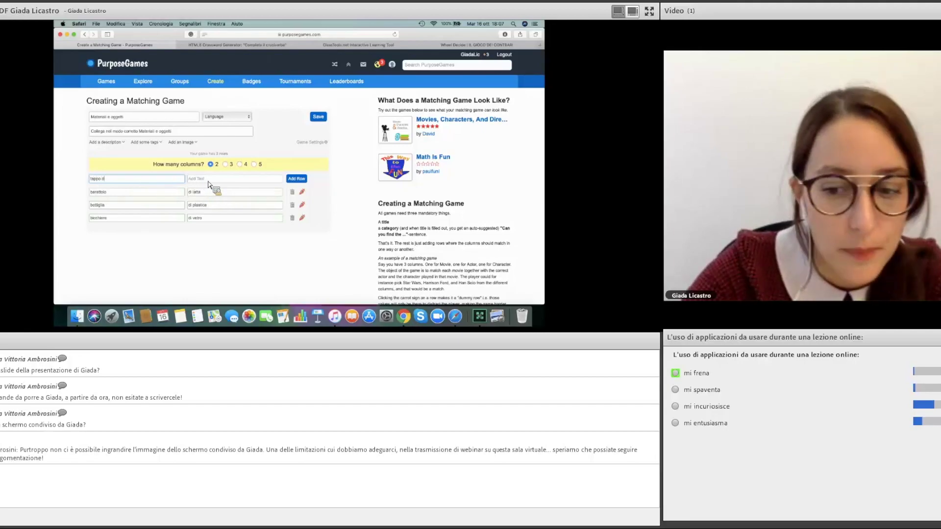
key(Tab)
text(di su)
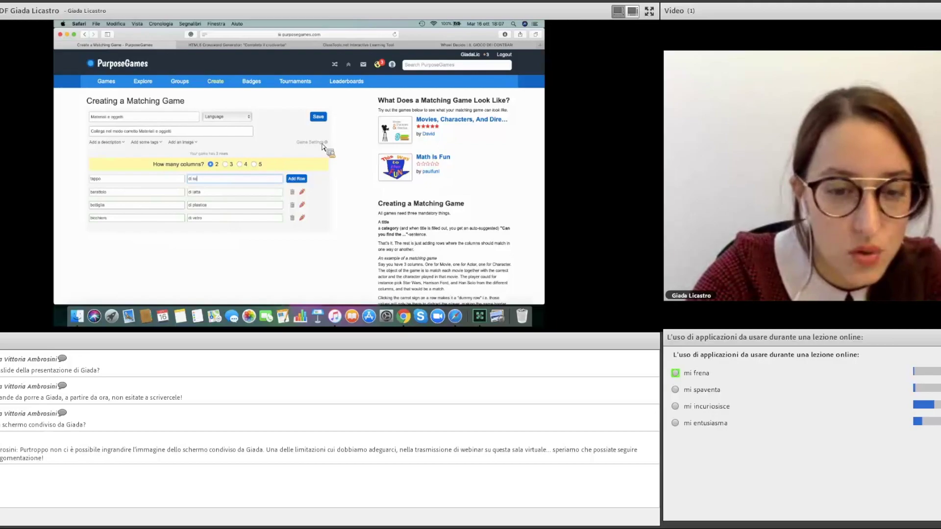
text(ghero)
Step: Set the game to end when the player gets all correct, and save the matching game
click(312, 142)
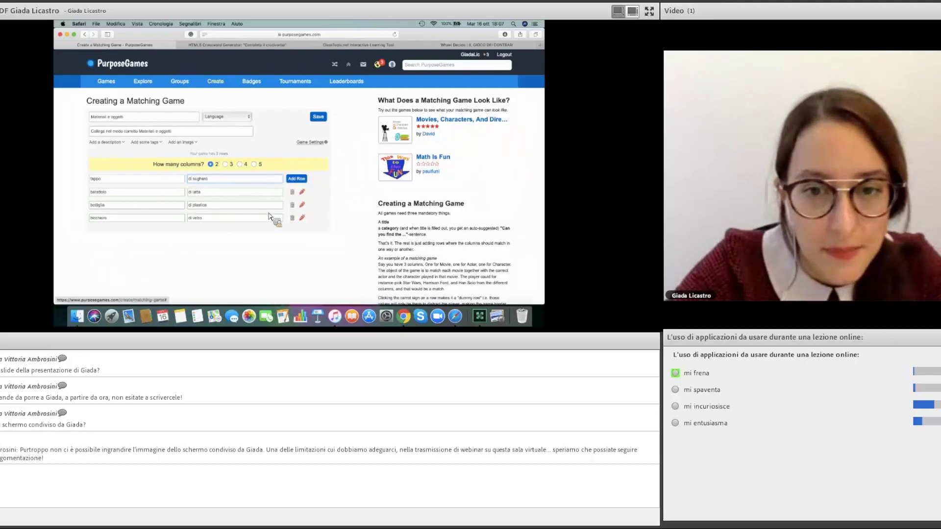
click(284, 181)
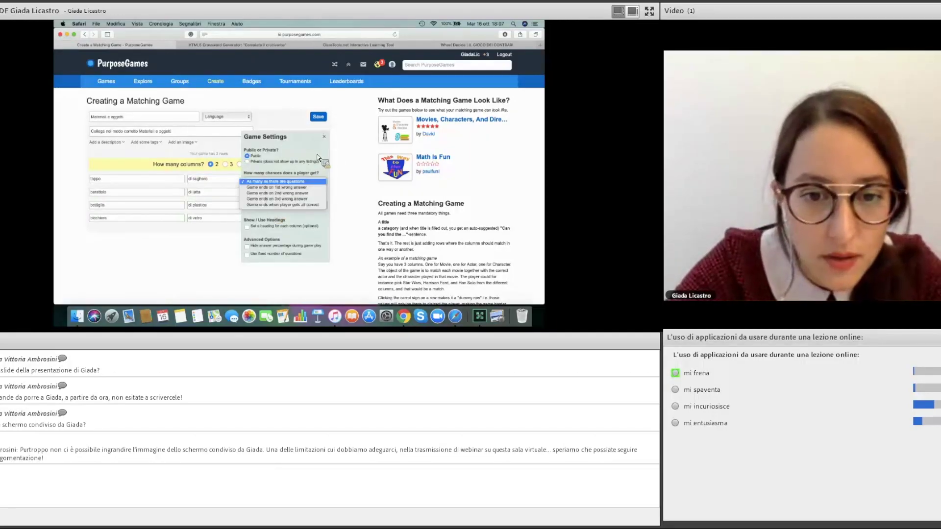
click(284, 205)
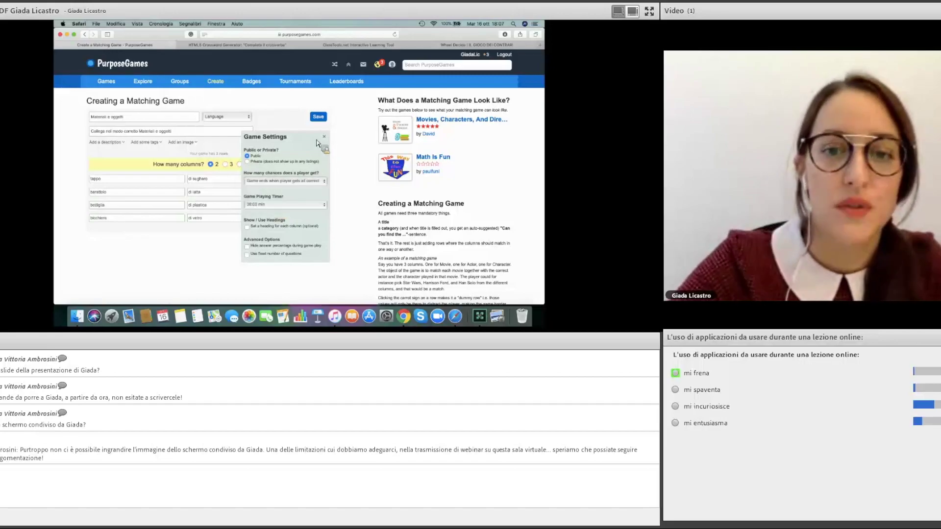
click(323, 119)
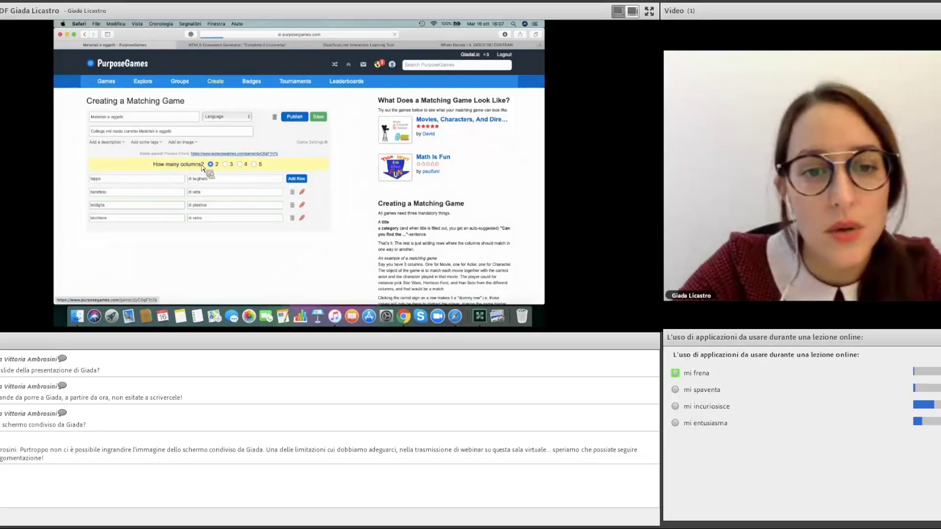
Step: Open the "Materiali e oggetti" preview and match "barattolo" with "di latta" and "bicchiere" with "di vetro"
click(211, 154)
scroll(205, 164, down, 10)
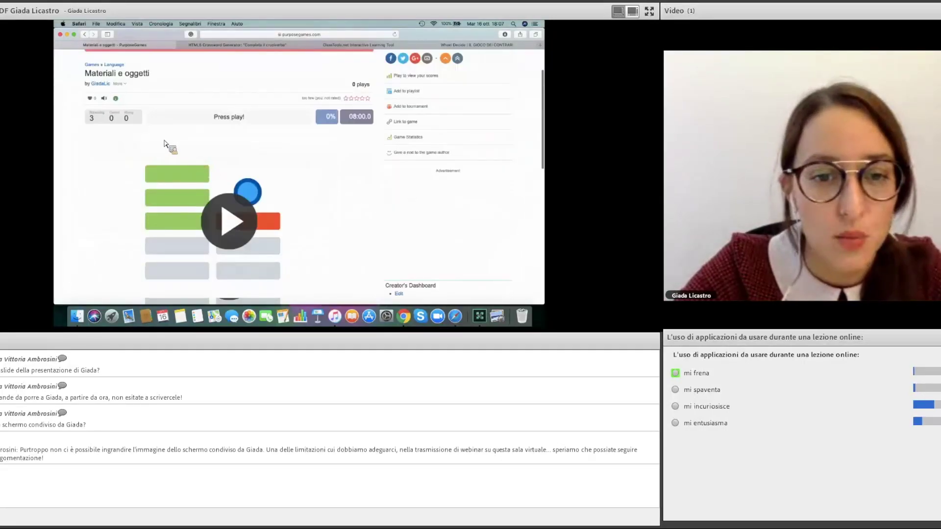
scroll(296, 143, up, 3)
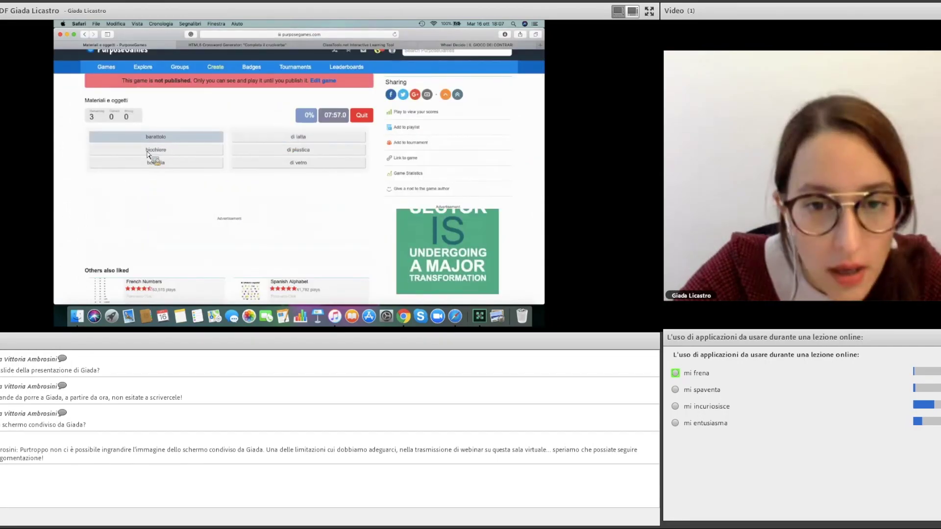
click(299, 137)
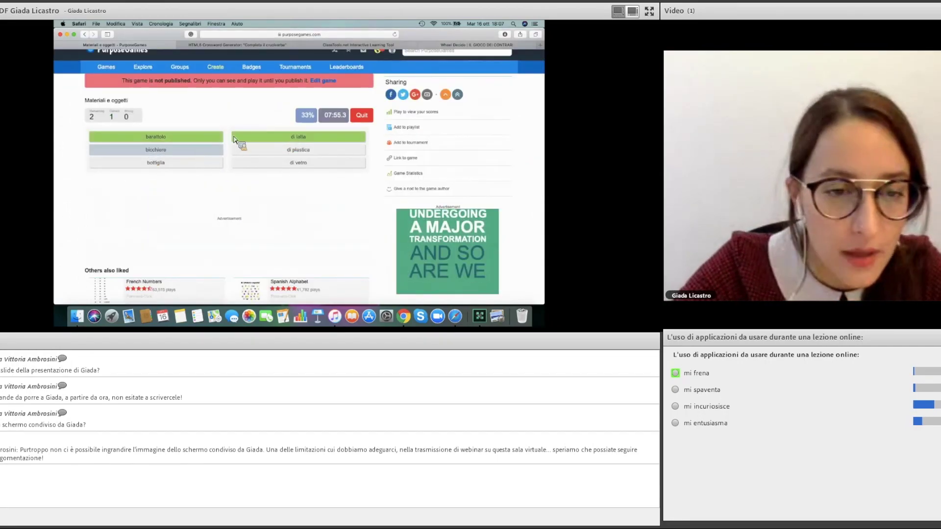
click(299, 162)
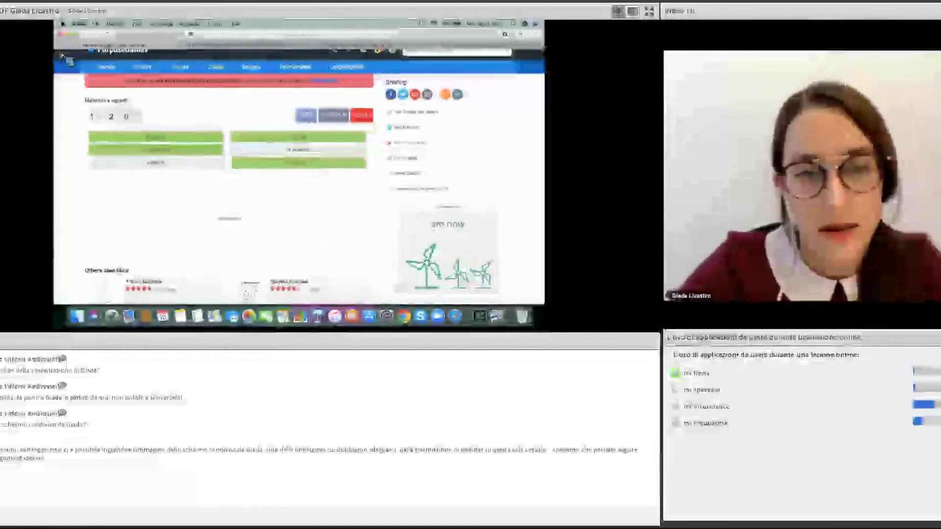
scroll(64, 49, up, 1)
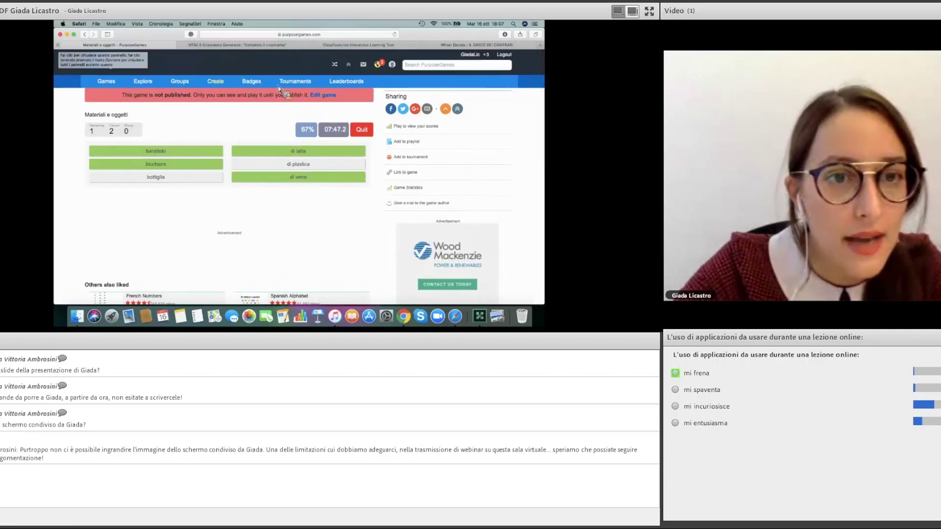
Step: Close the matching game page and answer 5 across, "Una foto falsa", with "fotomontaggio" in the ClassTools crossword "Completa il cruciverba"
key(super+w)
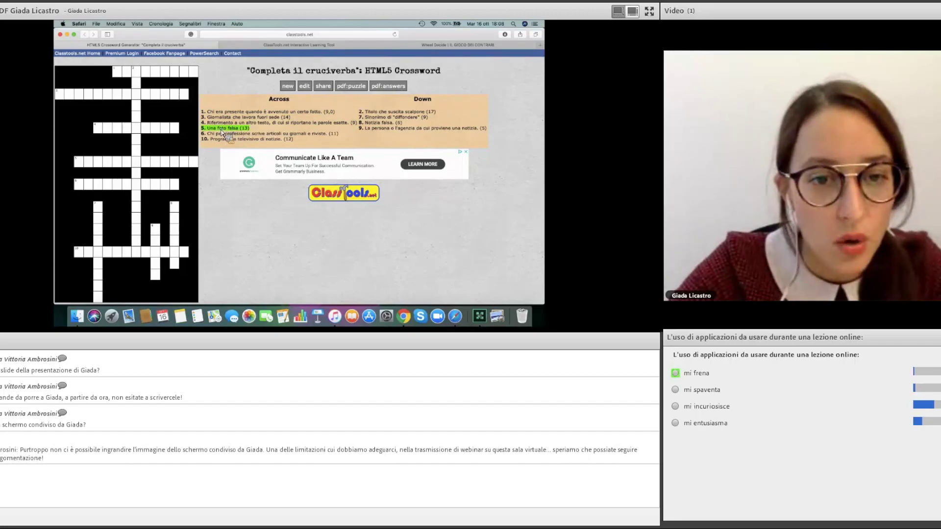
click(80, 164)
click(80, 164)
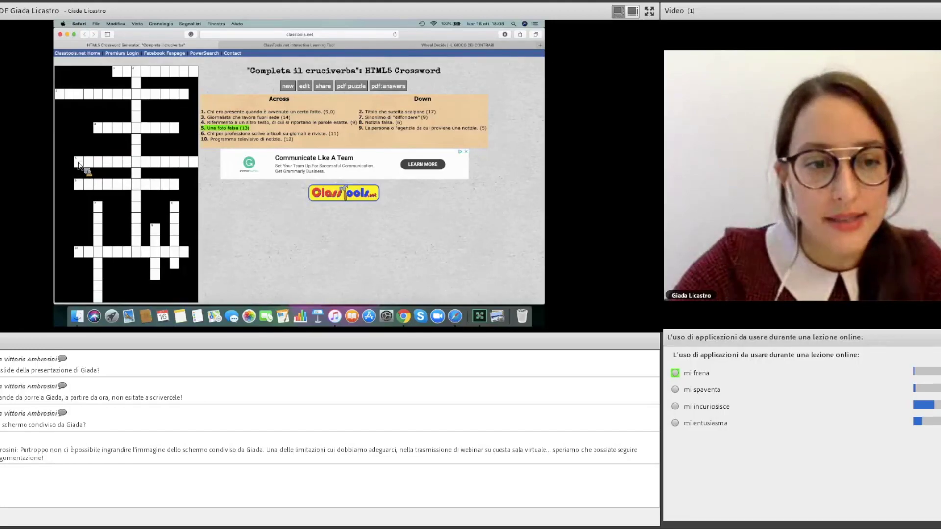
text(foto)
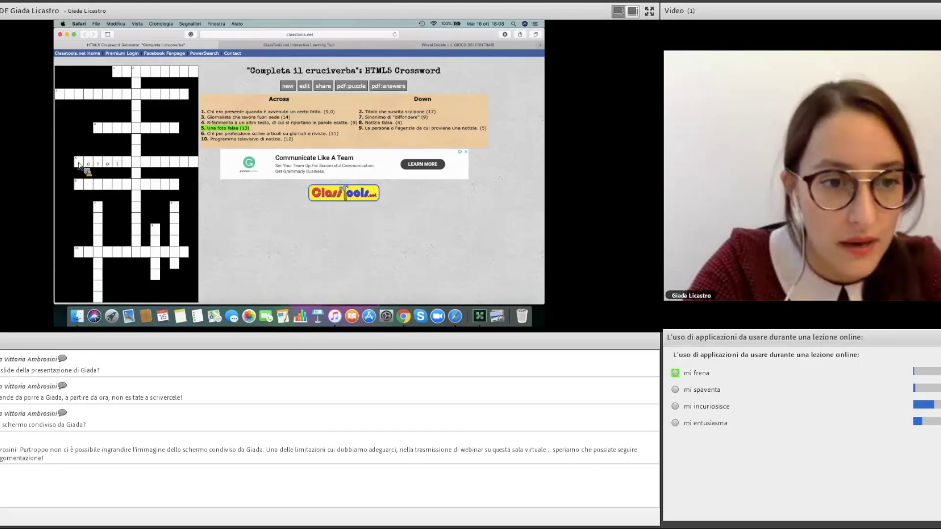
text(montaggio)
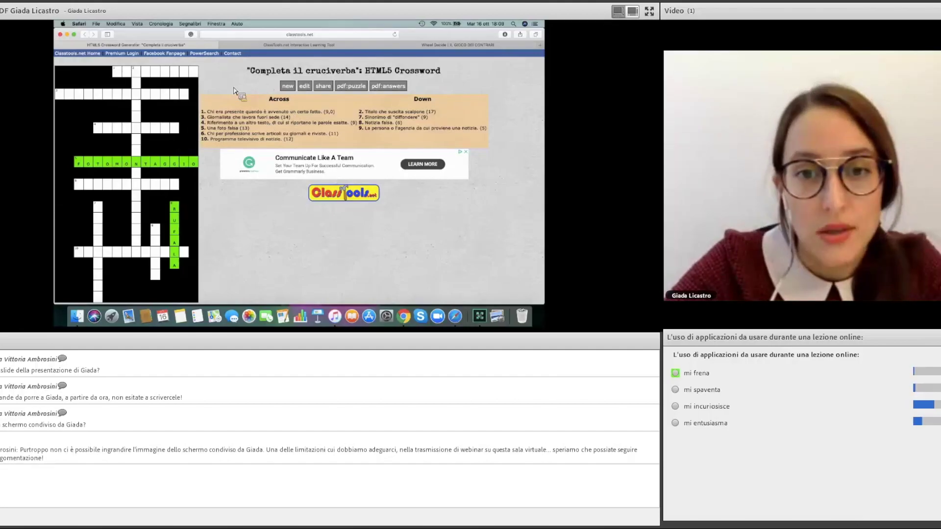
click(352, 87)
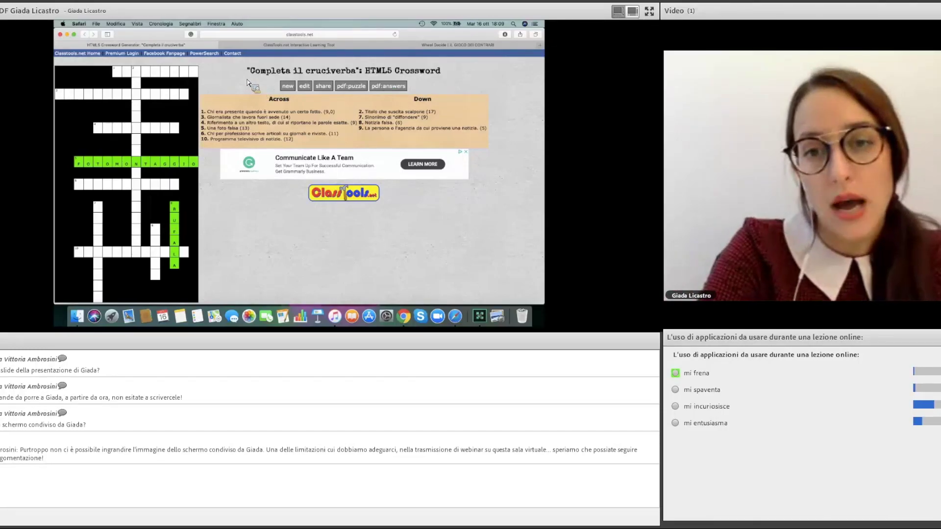
scroll(79, 57, up, 1)
scroll(80, 57, down, 1)
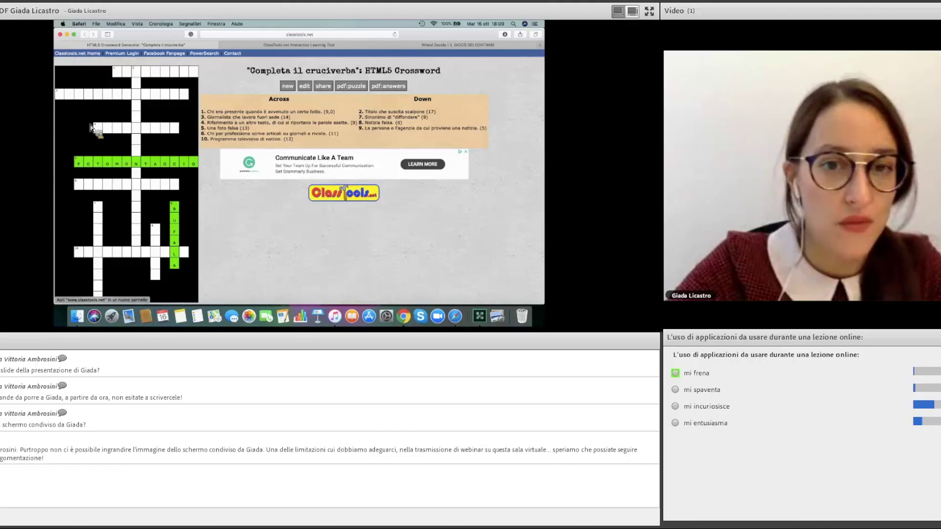
Step: Search the ClassTools templates for "cros" and open the Crossword Generator
click(180, 165)
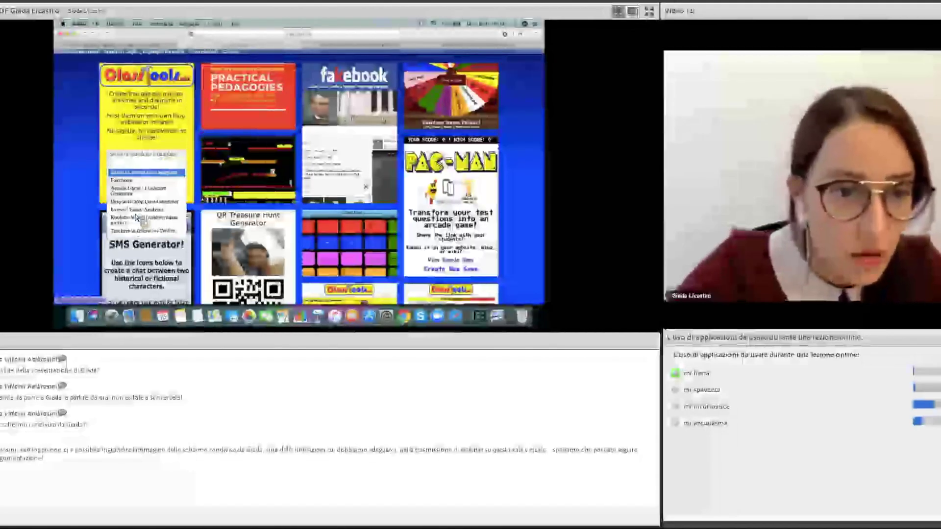
scroll(137, 217, down, 5)
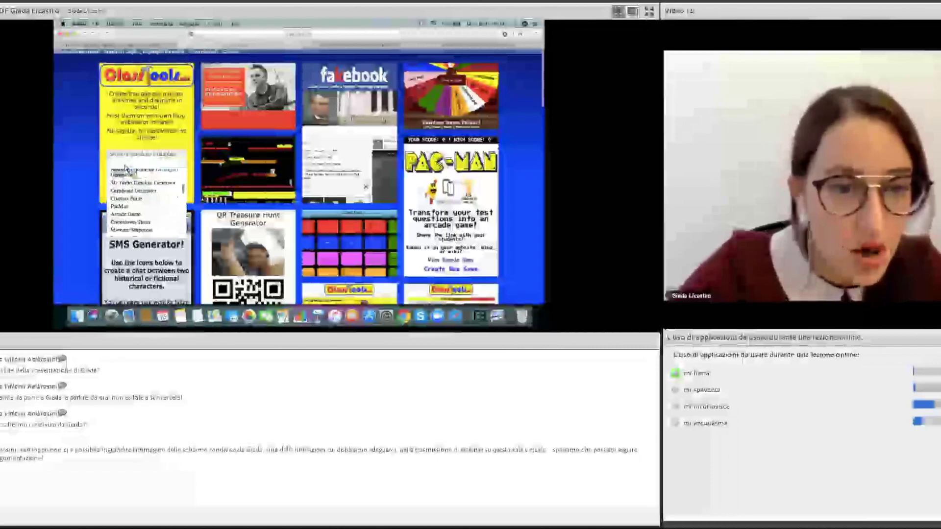
scroll(125, 169, up, 5)
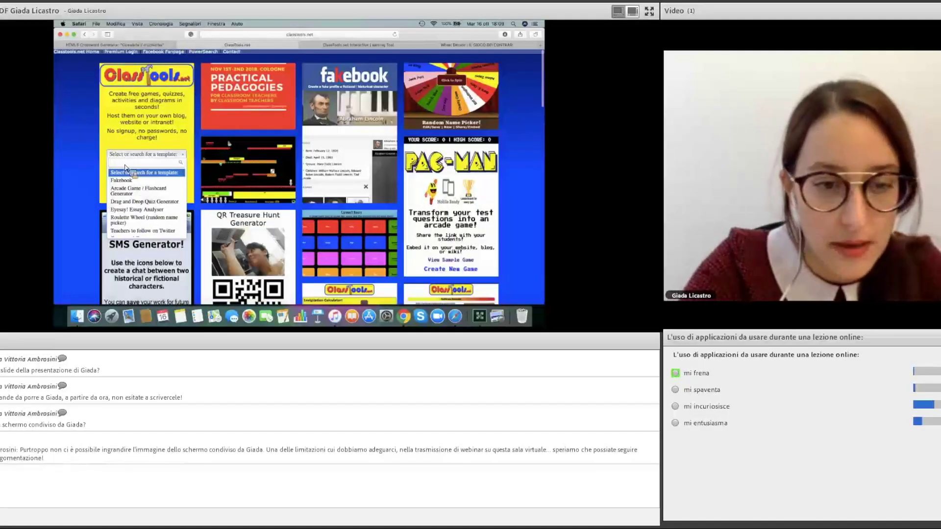
text(cros)
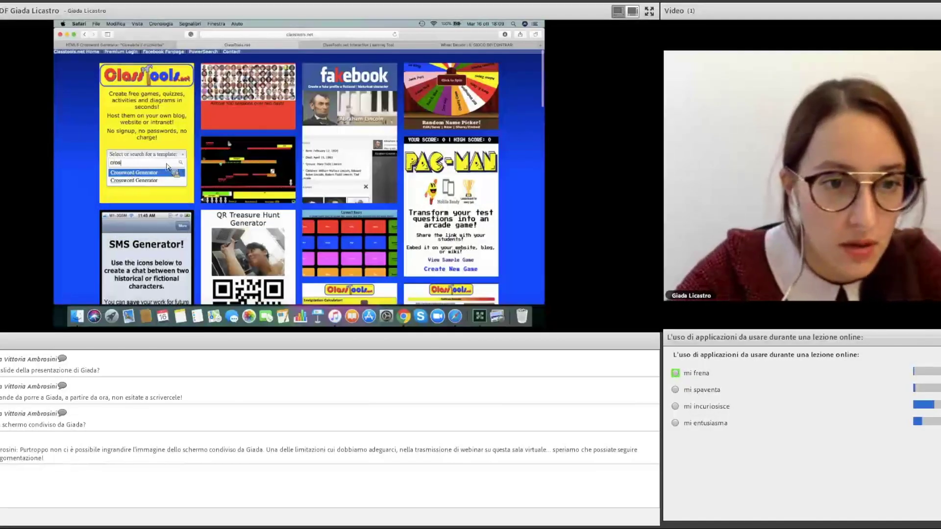
key(Return)
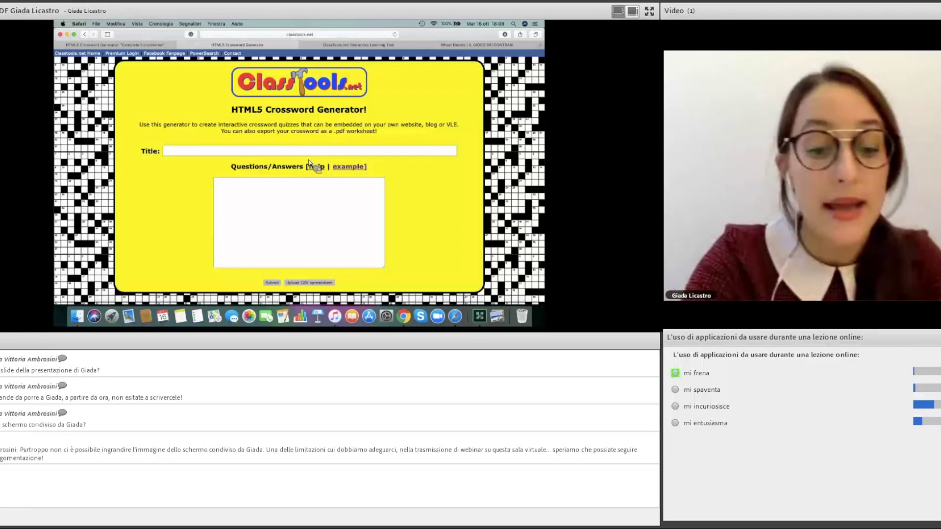
Step: Title the new crossword "Completa con il contrario delle parole"
text(omple)
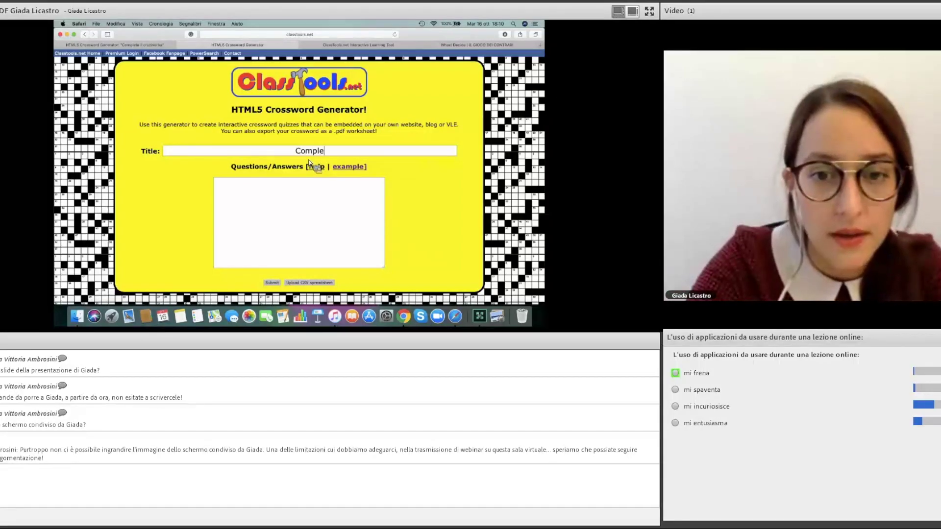
text(ta con i)
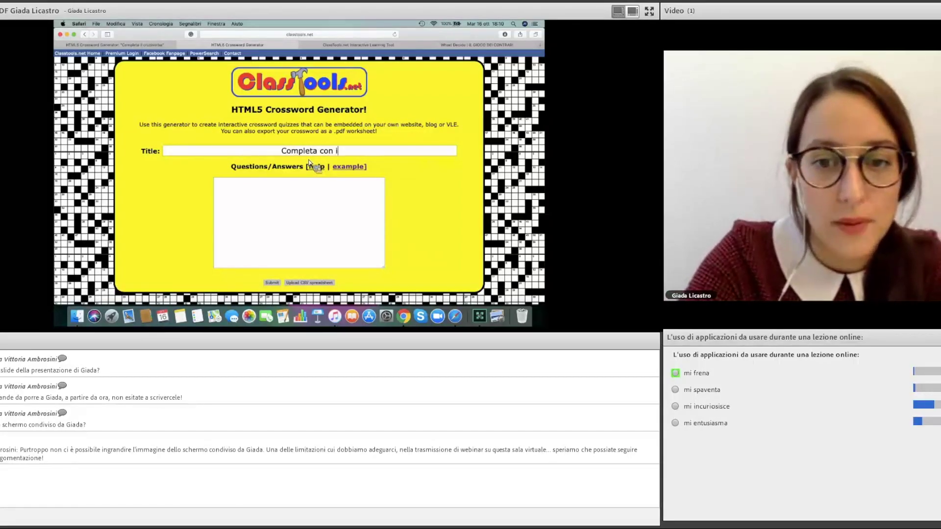
text(l contrario d)
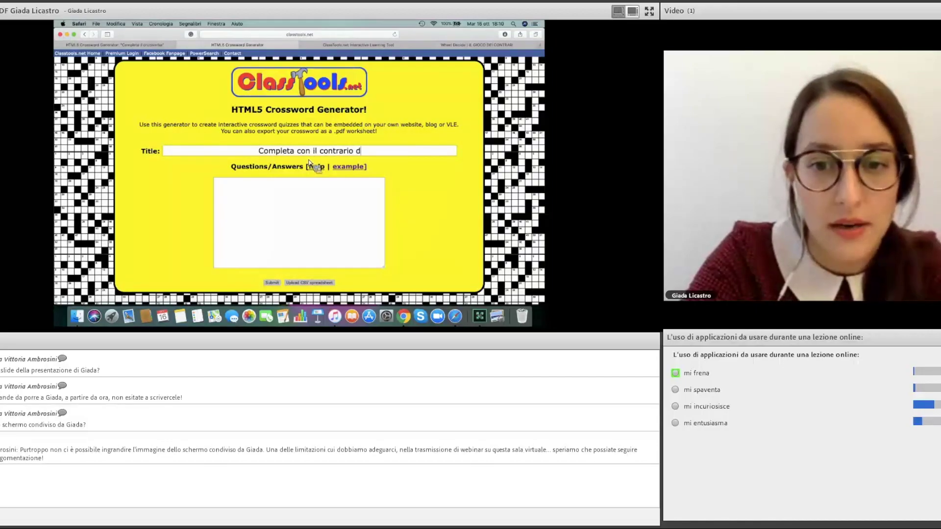
text(elle parole)
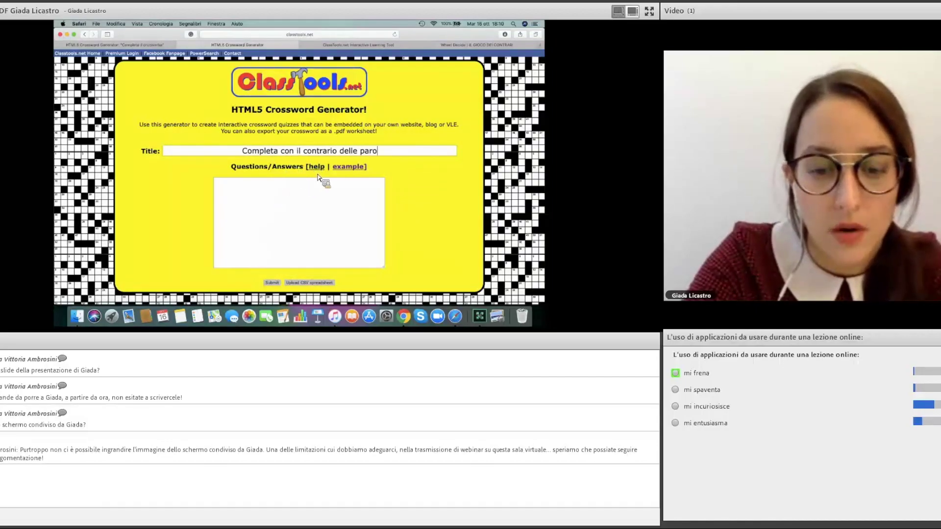